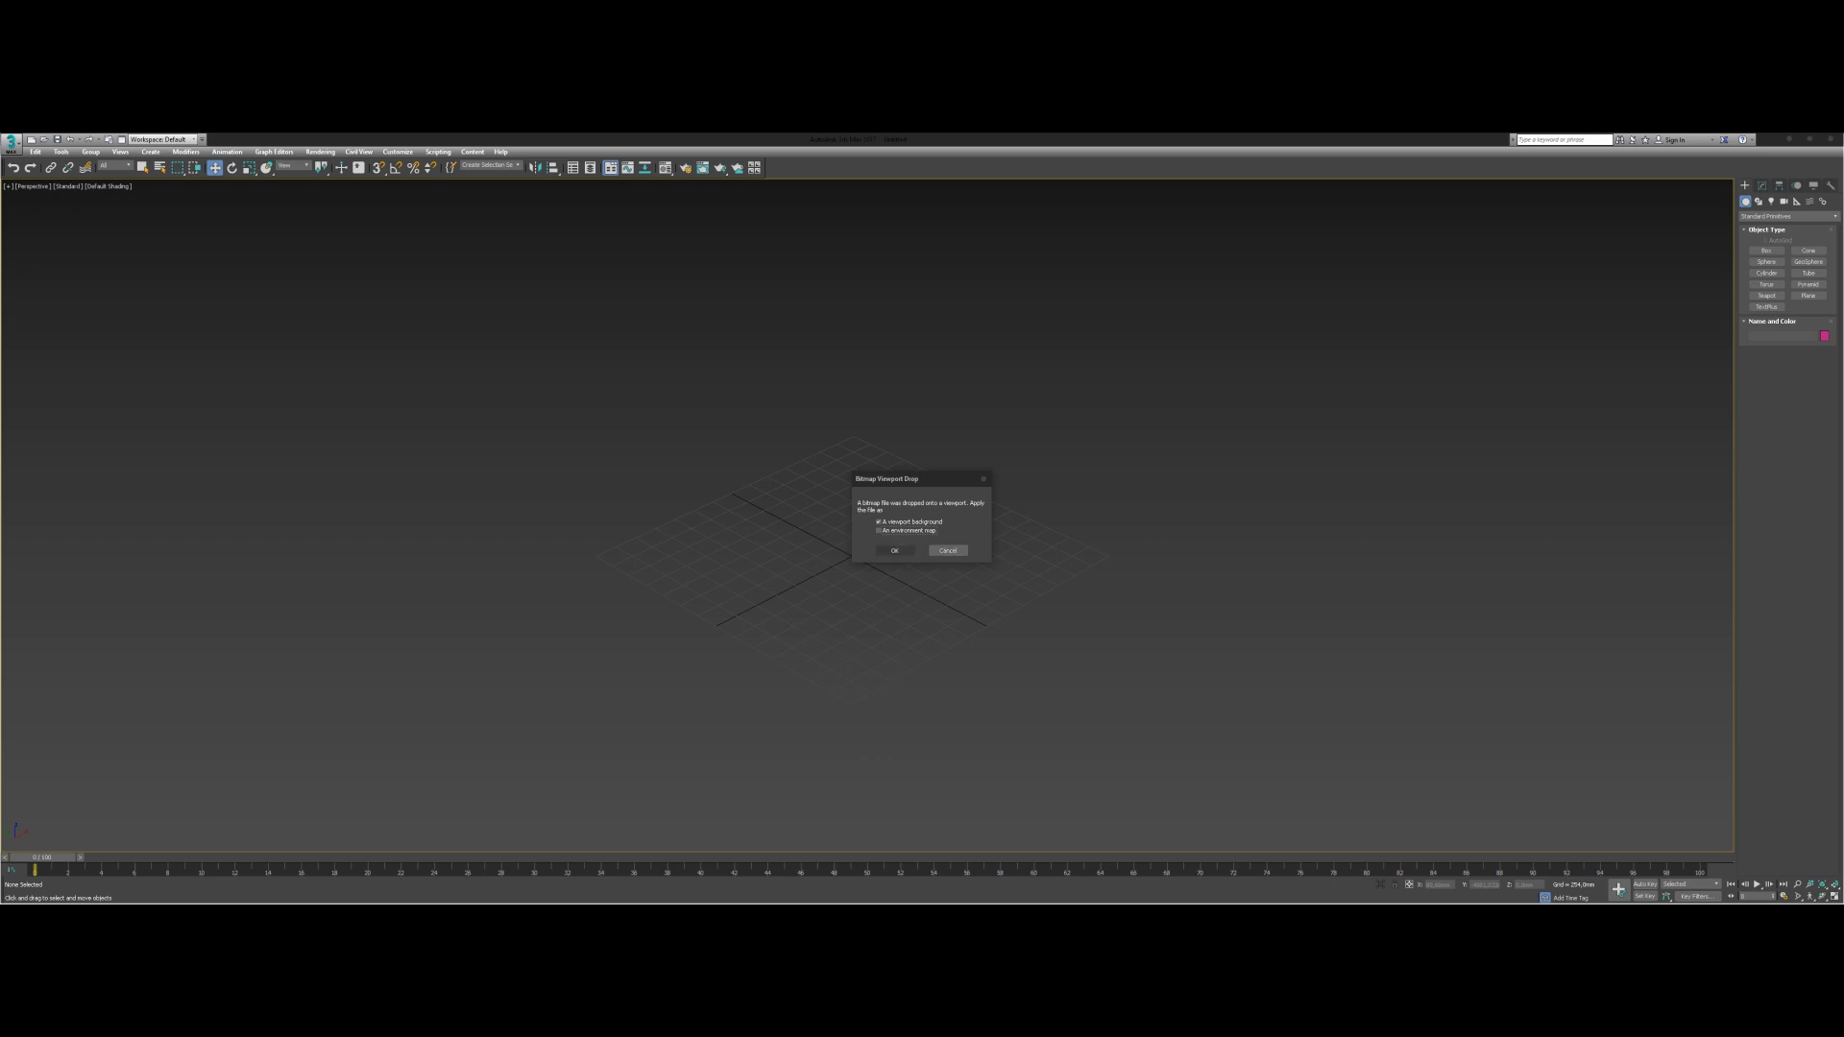
# - Use the dropped street photo as the viewport background and review the render settings
pyautogui.press('Return')
pyautogui.click(320, 151)
pyautogui.click(331, 163)
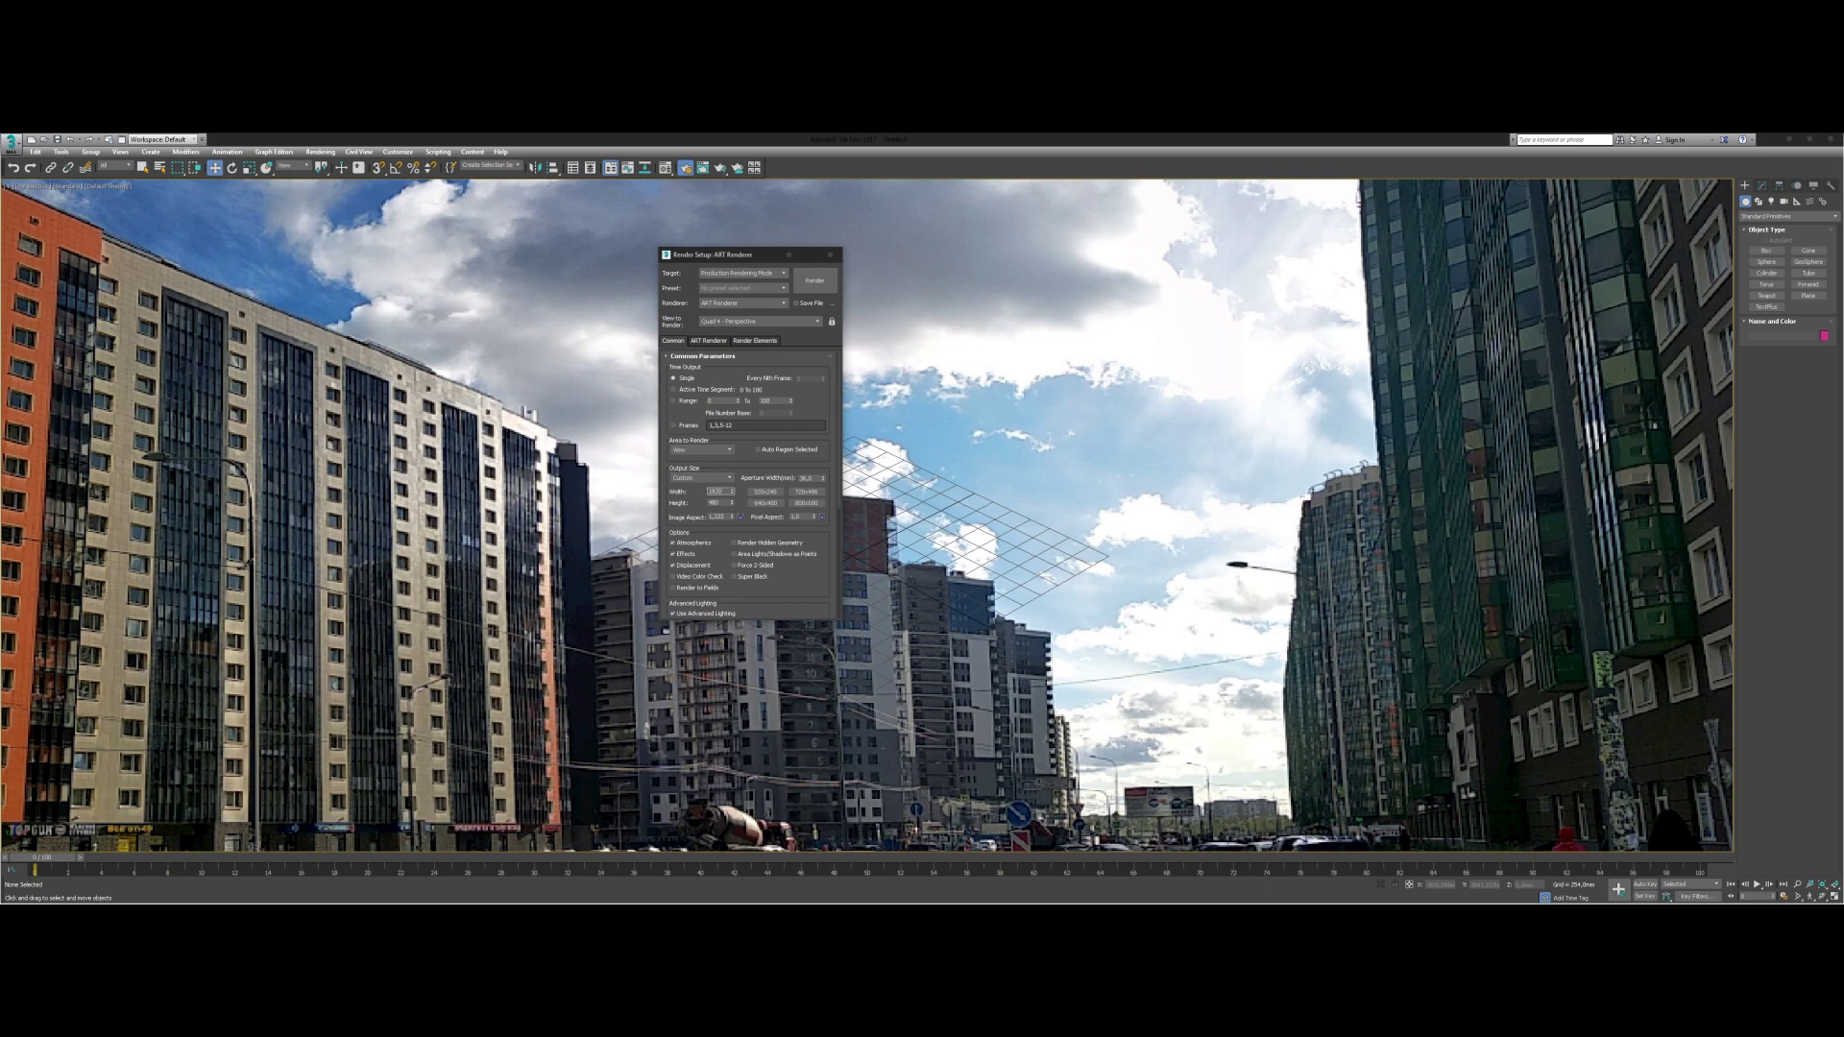
pyautogui.click(830, 254)
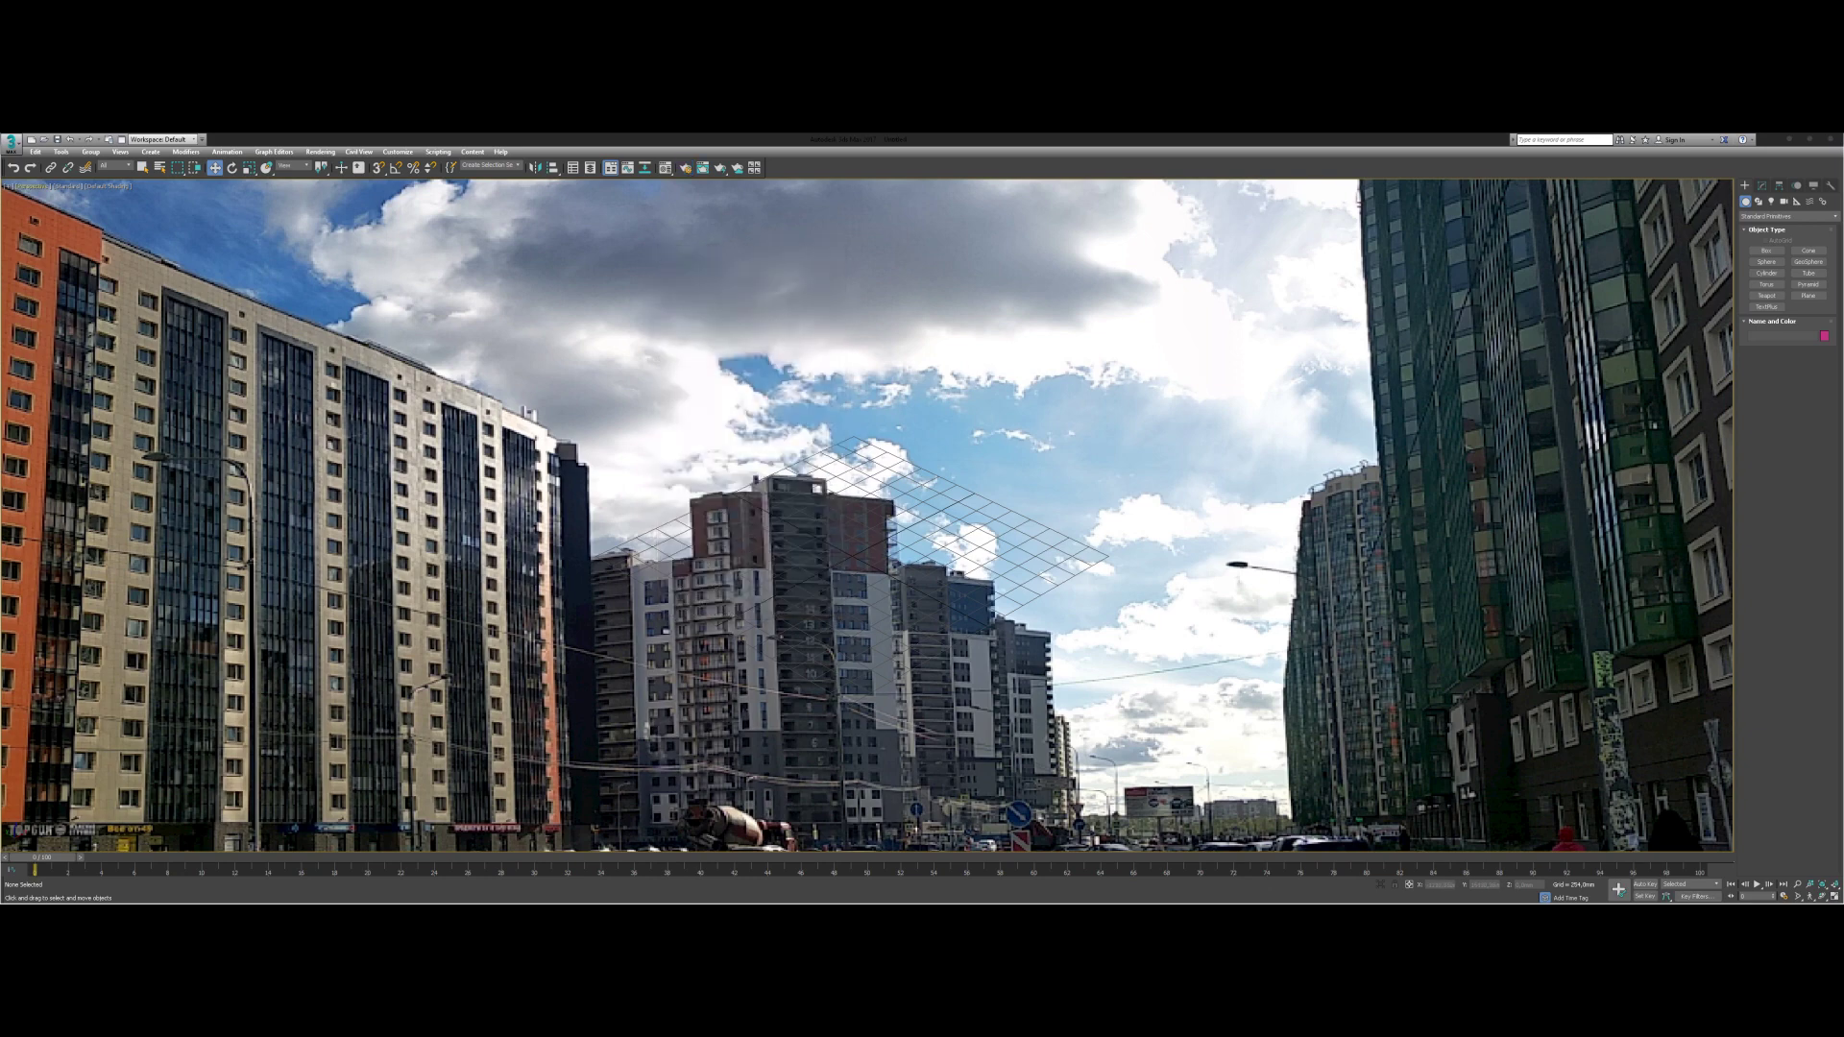
# - Enable Show Safe Frames and create a ground Plane across the street, orbiting to check it
pyautogui.click(8, 186)
pyautogui.click(60, 356)
pyautogui.moveTo(945, 586); pyautogui.dragTo(864, 836)
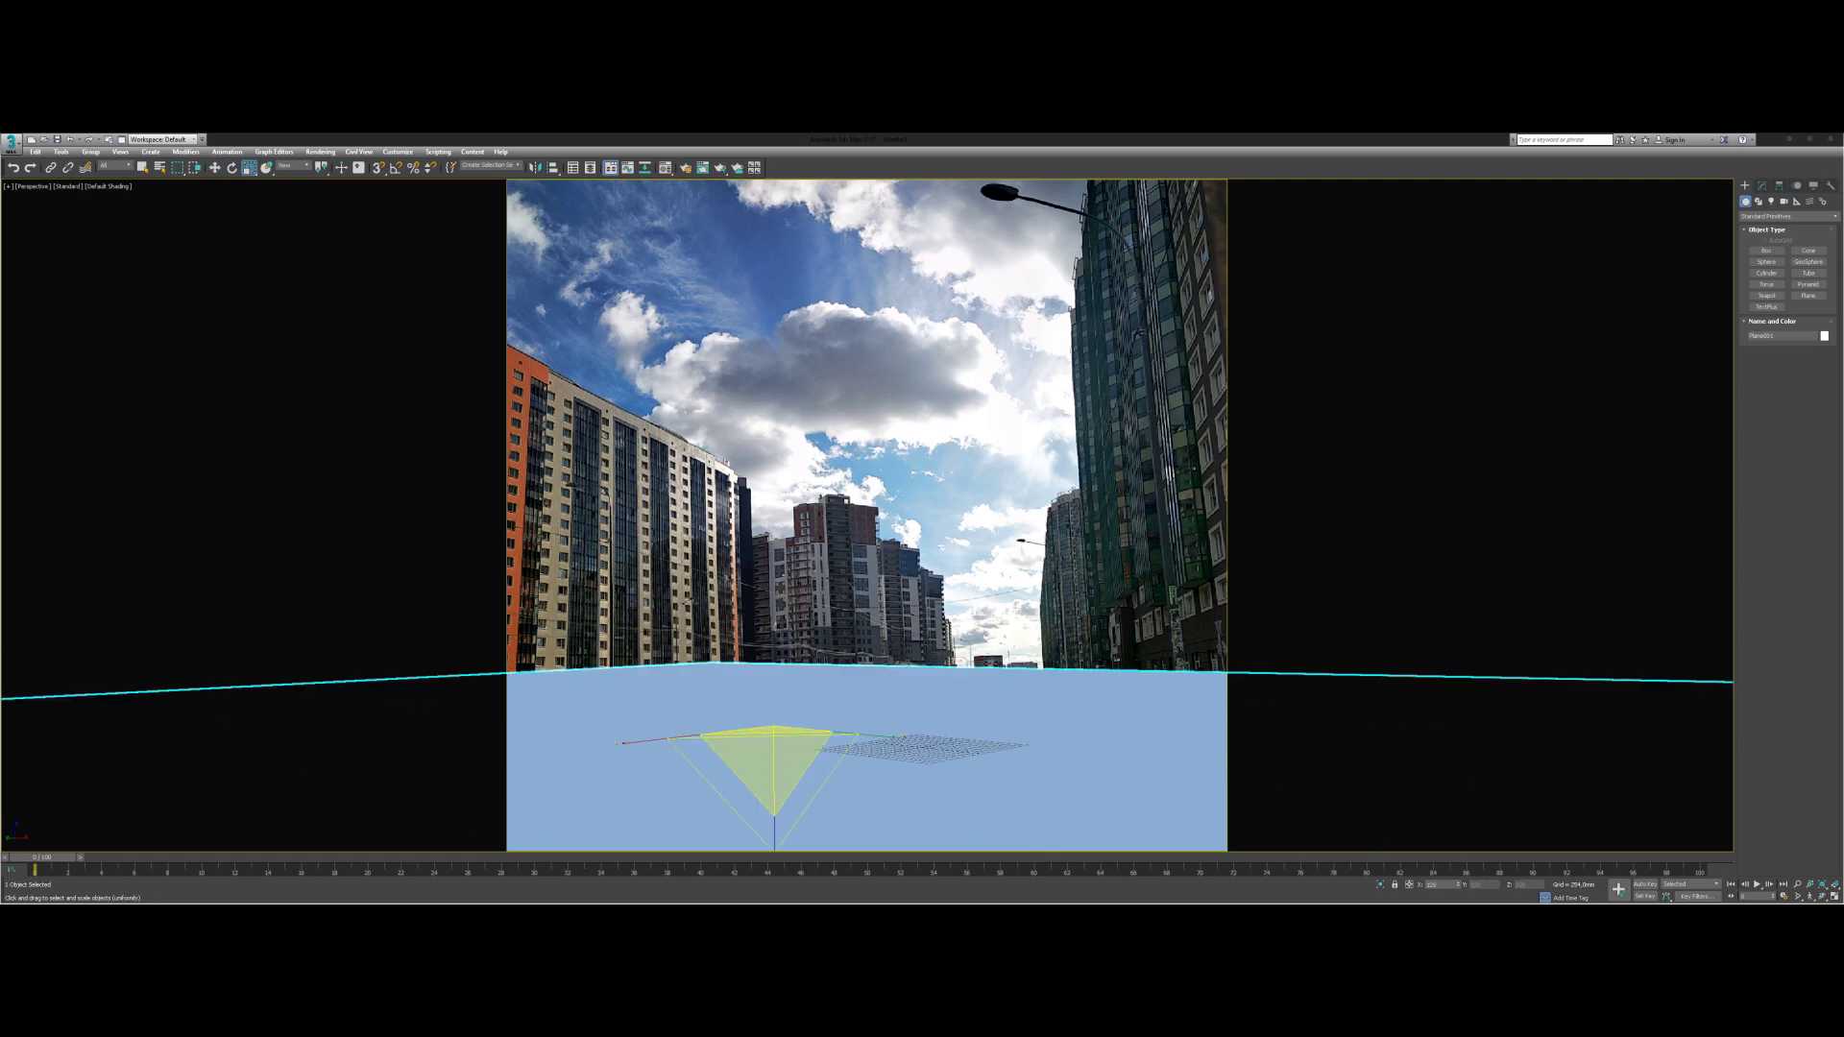
pyautogui.keyDown('alt'); pyautogui.moveTo(866, 518); pyautogui.dragTo(864, 444, button='middle'); pyautogui.keyUp('alt')
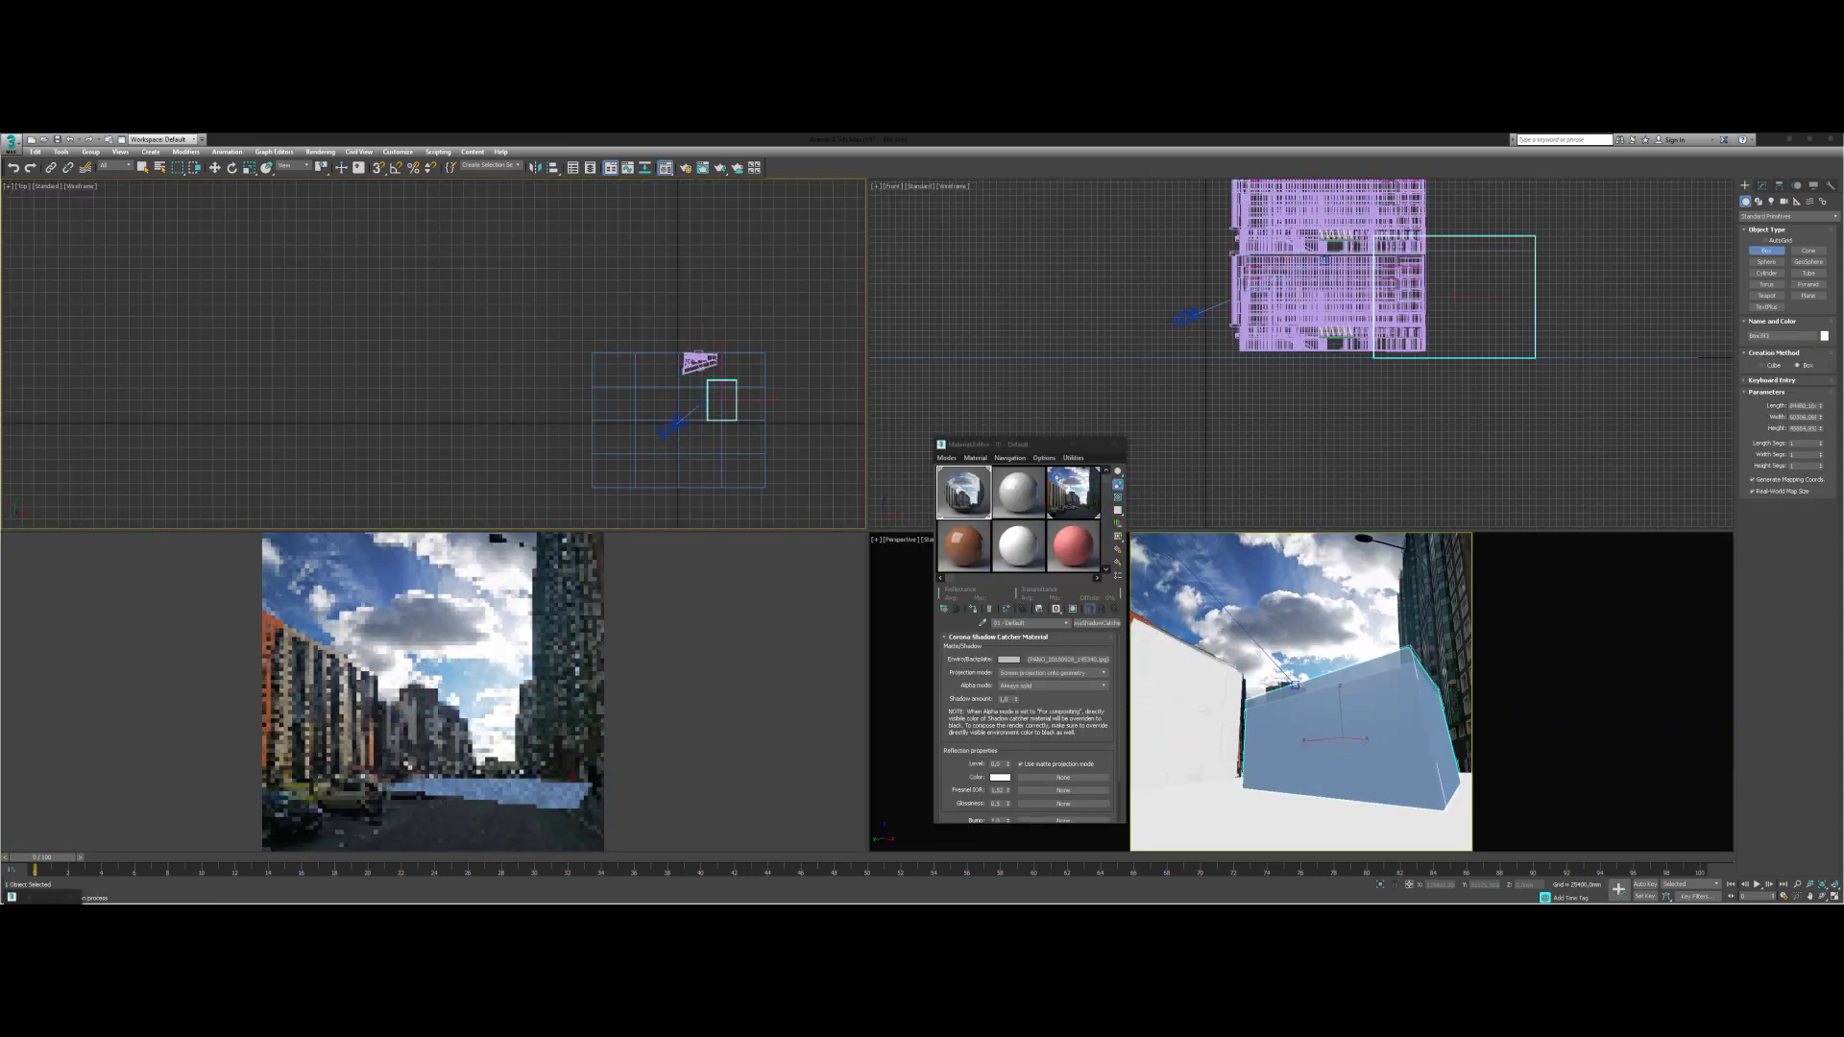
# - Scale the existing box down in the top view
pyautogui.rightClick(735, 389)
pyautogui.click(753, 418)
pyautogui.moveTo(715, 389); pyautogui.dragTo(718, 408)
pyautogui.rightClick(720, 393)
pyautogui.click(732, 407)
pyautogui.scroll(3, 700, 370)
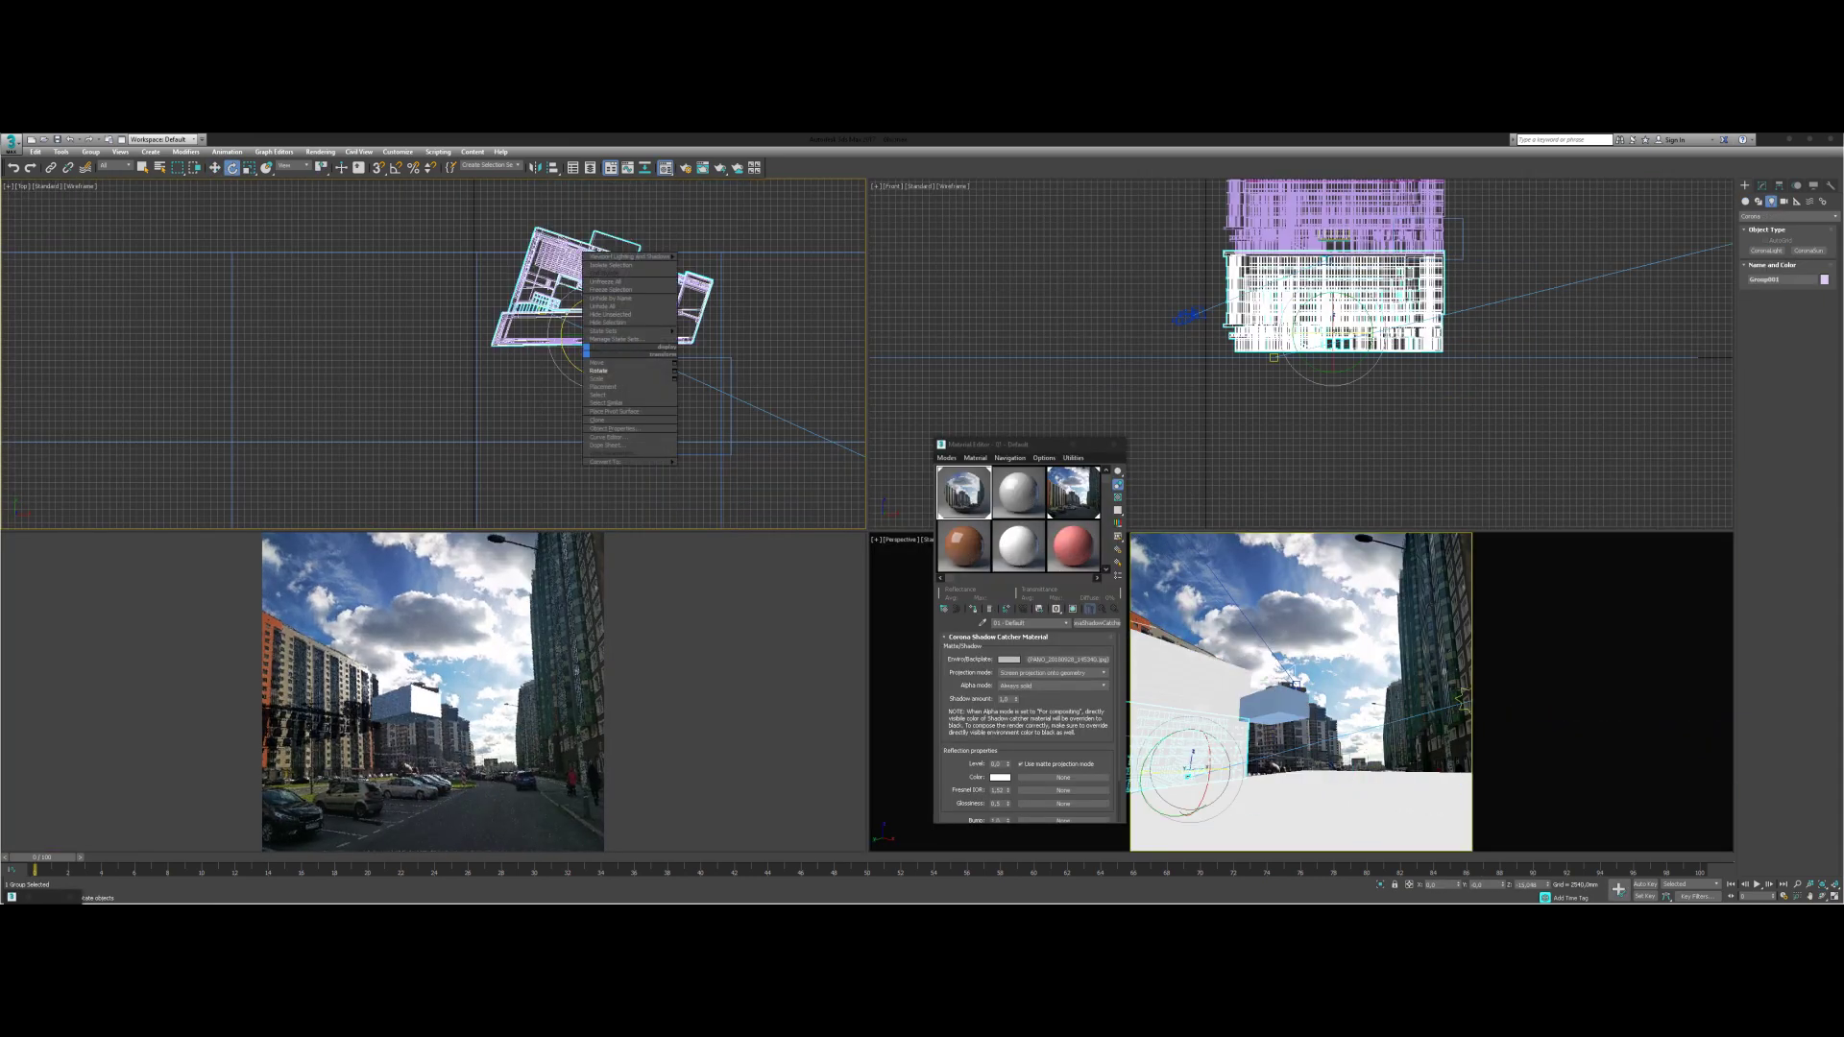
# - Draw a new Box over the building footprint and tilt it in the front view
pyautogui.click(600, 298)
pyautogui.click(1766, 251)
pyautogui.moveTo(492, 225); pyautogui.dragTo(710, 346)
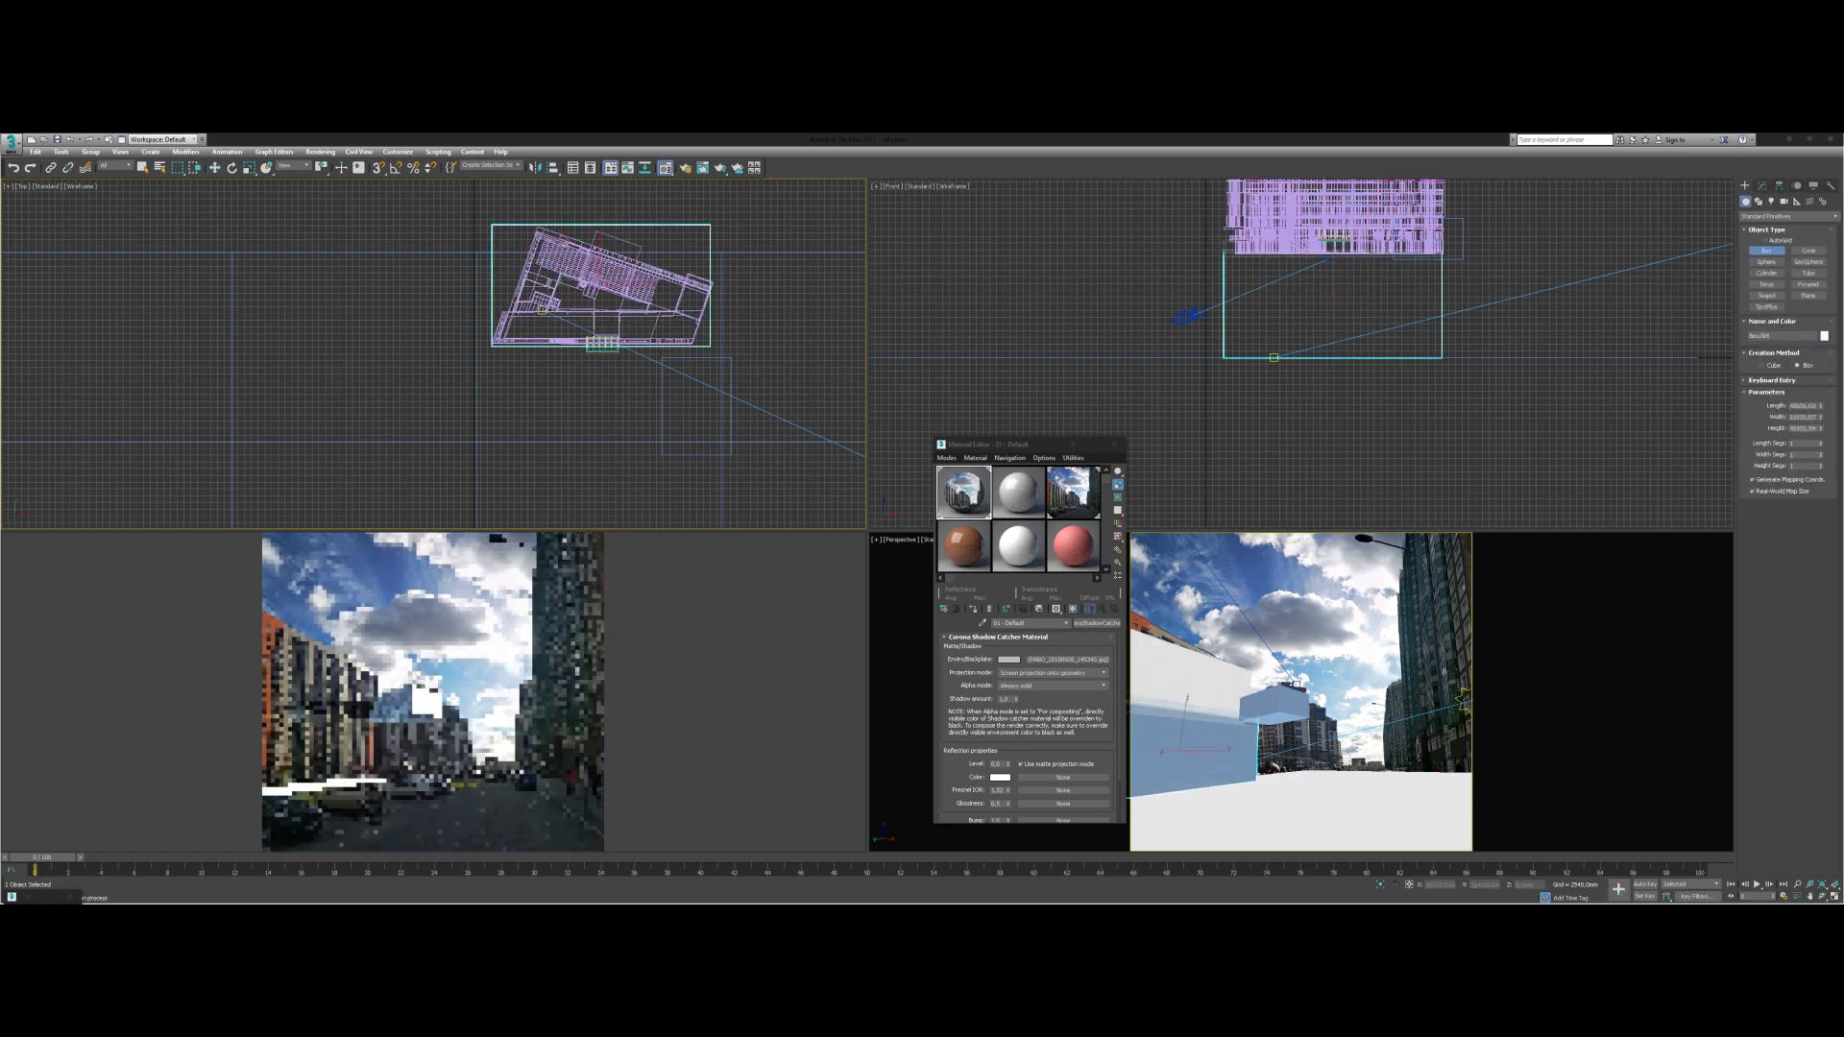
pyautogui.press('e')
pyautogui.moveTo(1363, 316); pyautogui.dragTo(1344, 278)
pyautogui.press('w')
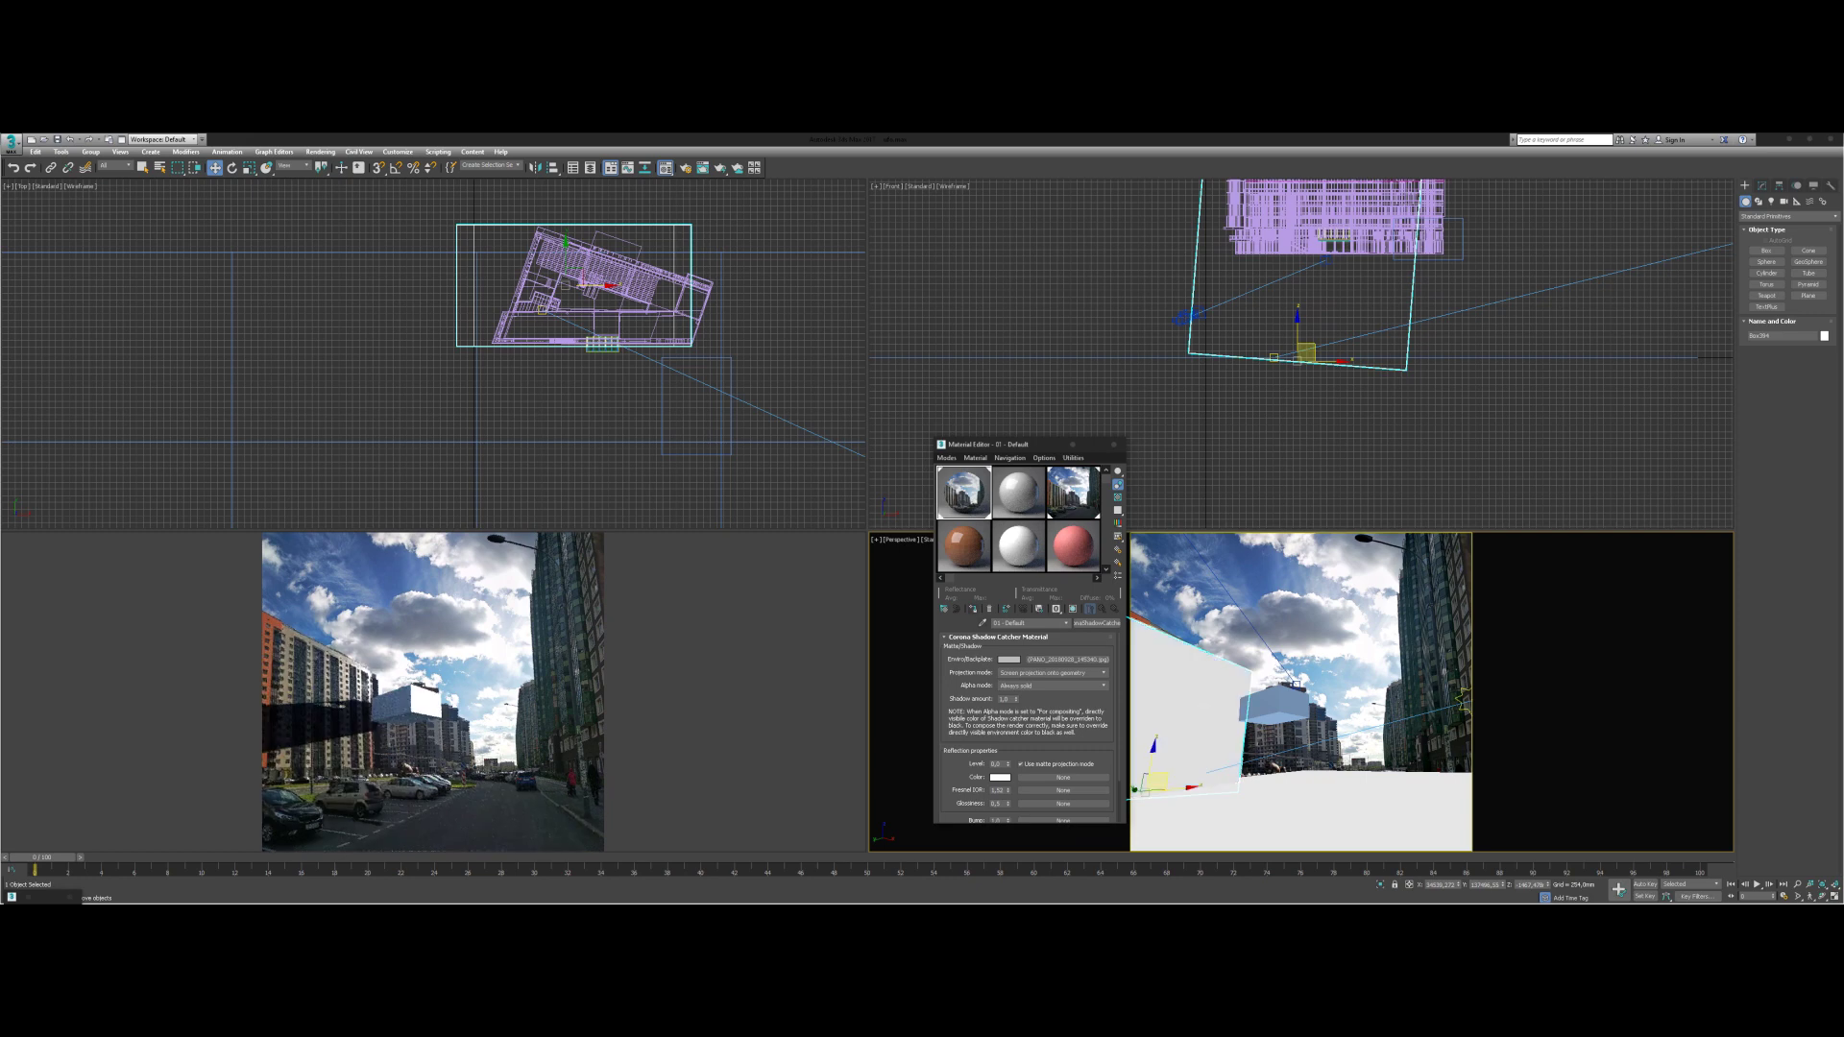
# - Hide the building reference and rotate another blocking box about −51° to match the street
pyautogui.hotkey('ctrl', 'd')
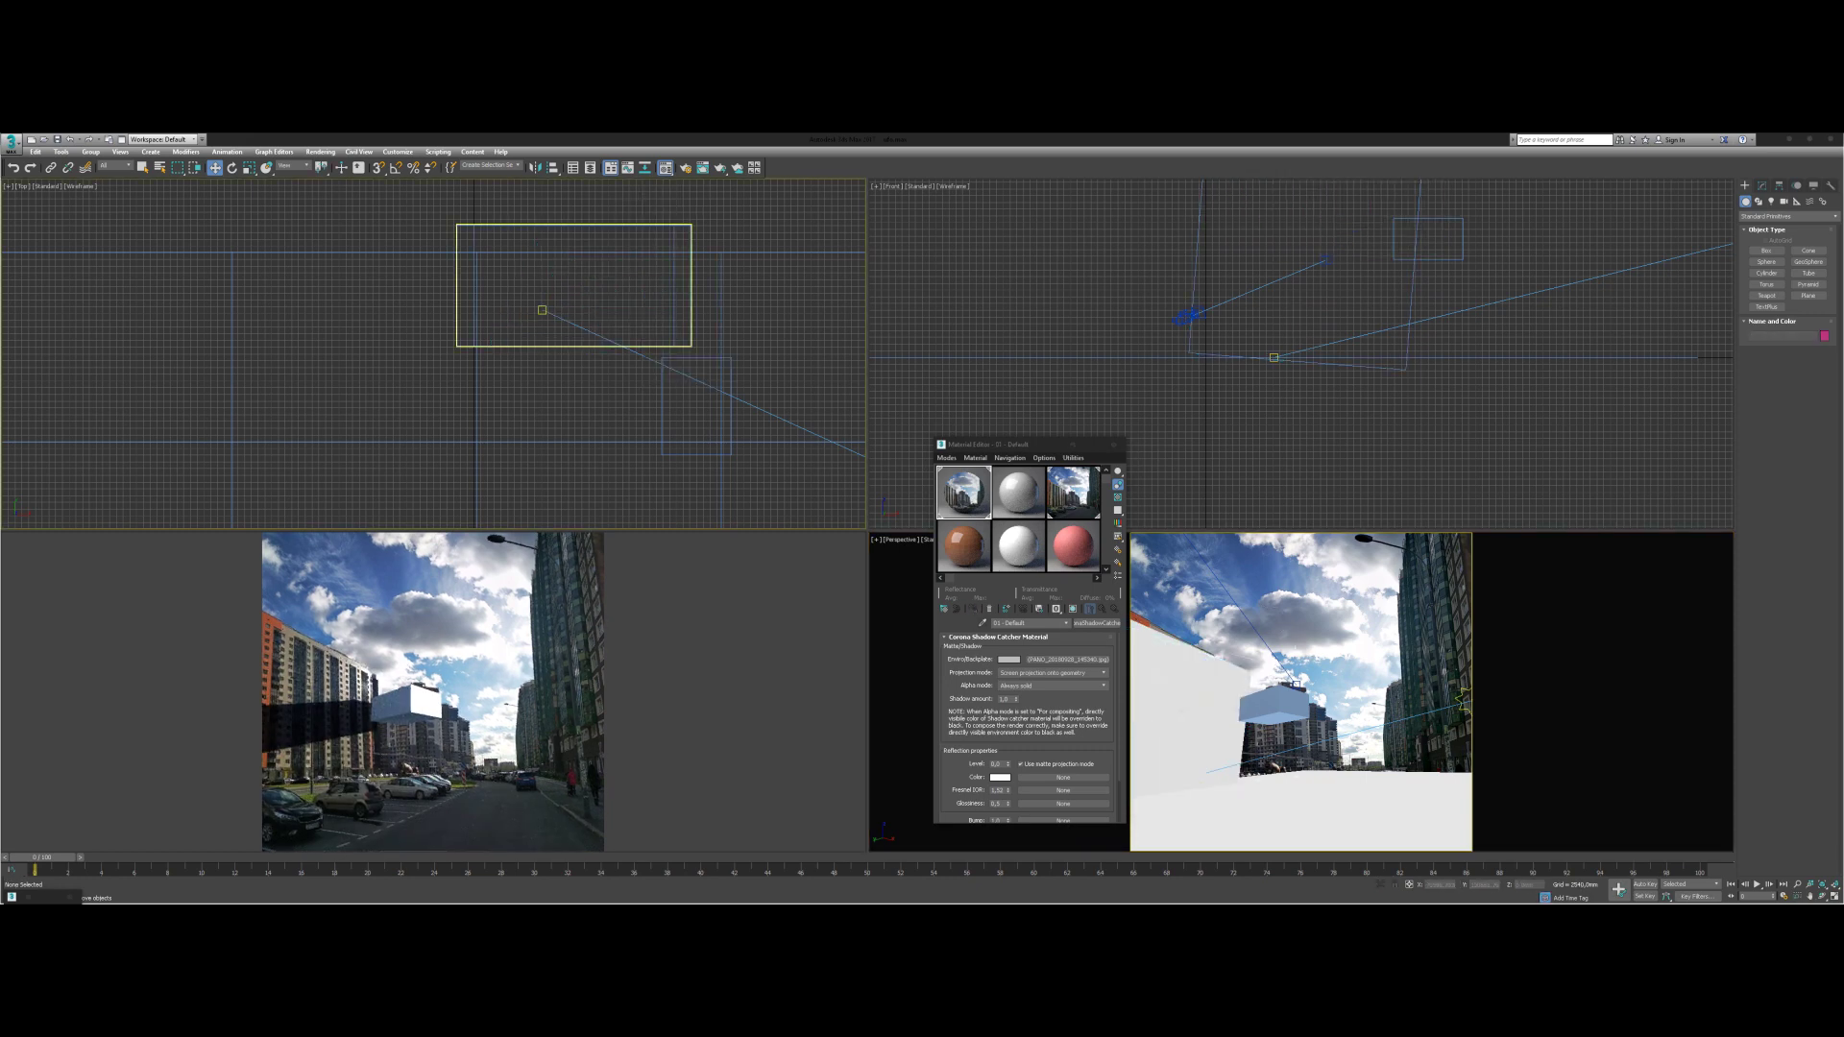
pyautogui.click(587, 331)
pyautogui.press('e')
pyautogui.moveTo(587, 336); pyautogui.dragTo(601, 373)
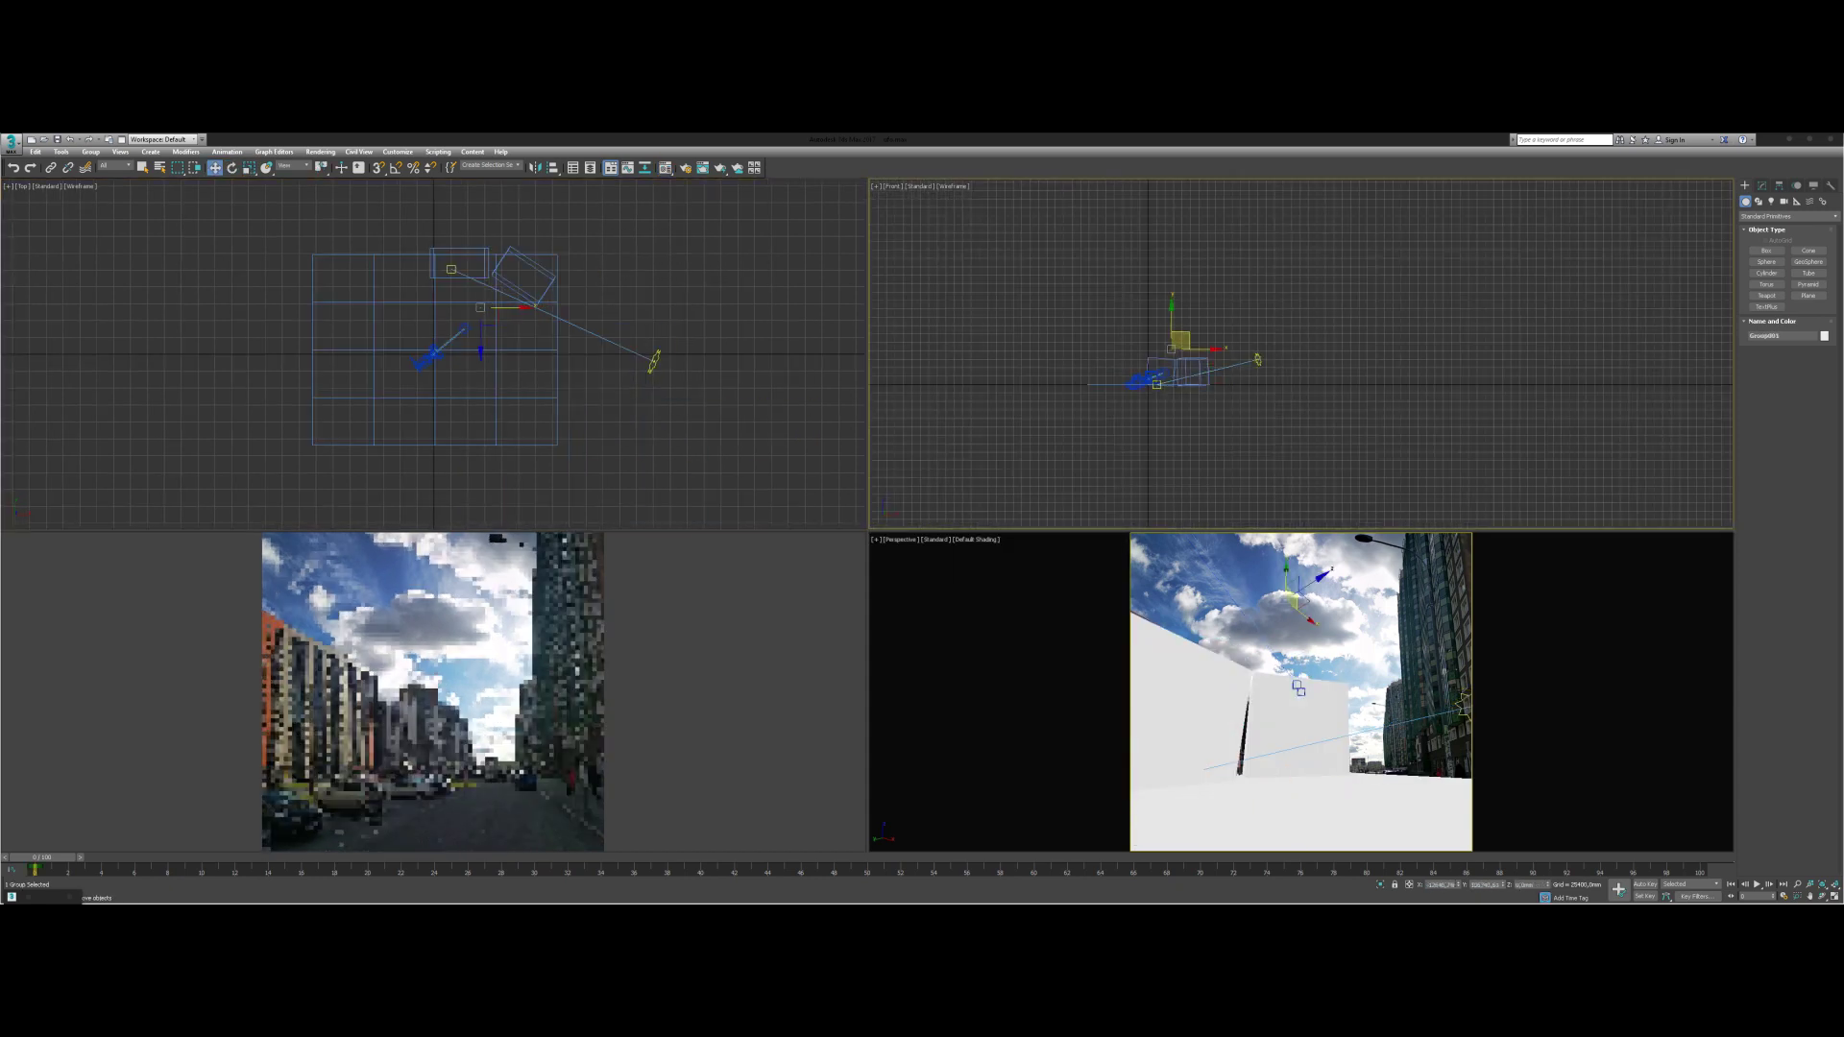
# - Scale the spaceship group to giant size, turn it slightly on Z, and shift the sun target
pyautogui.press('r')
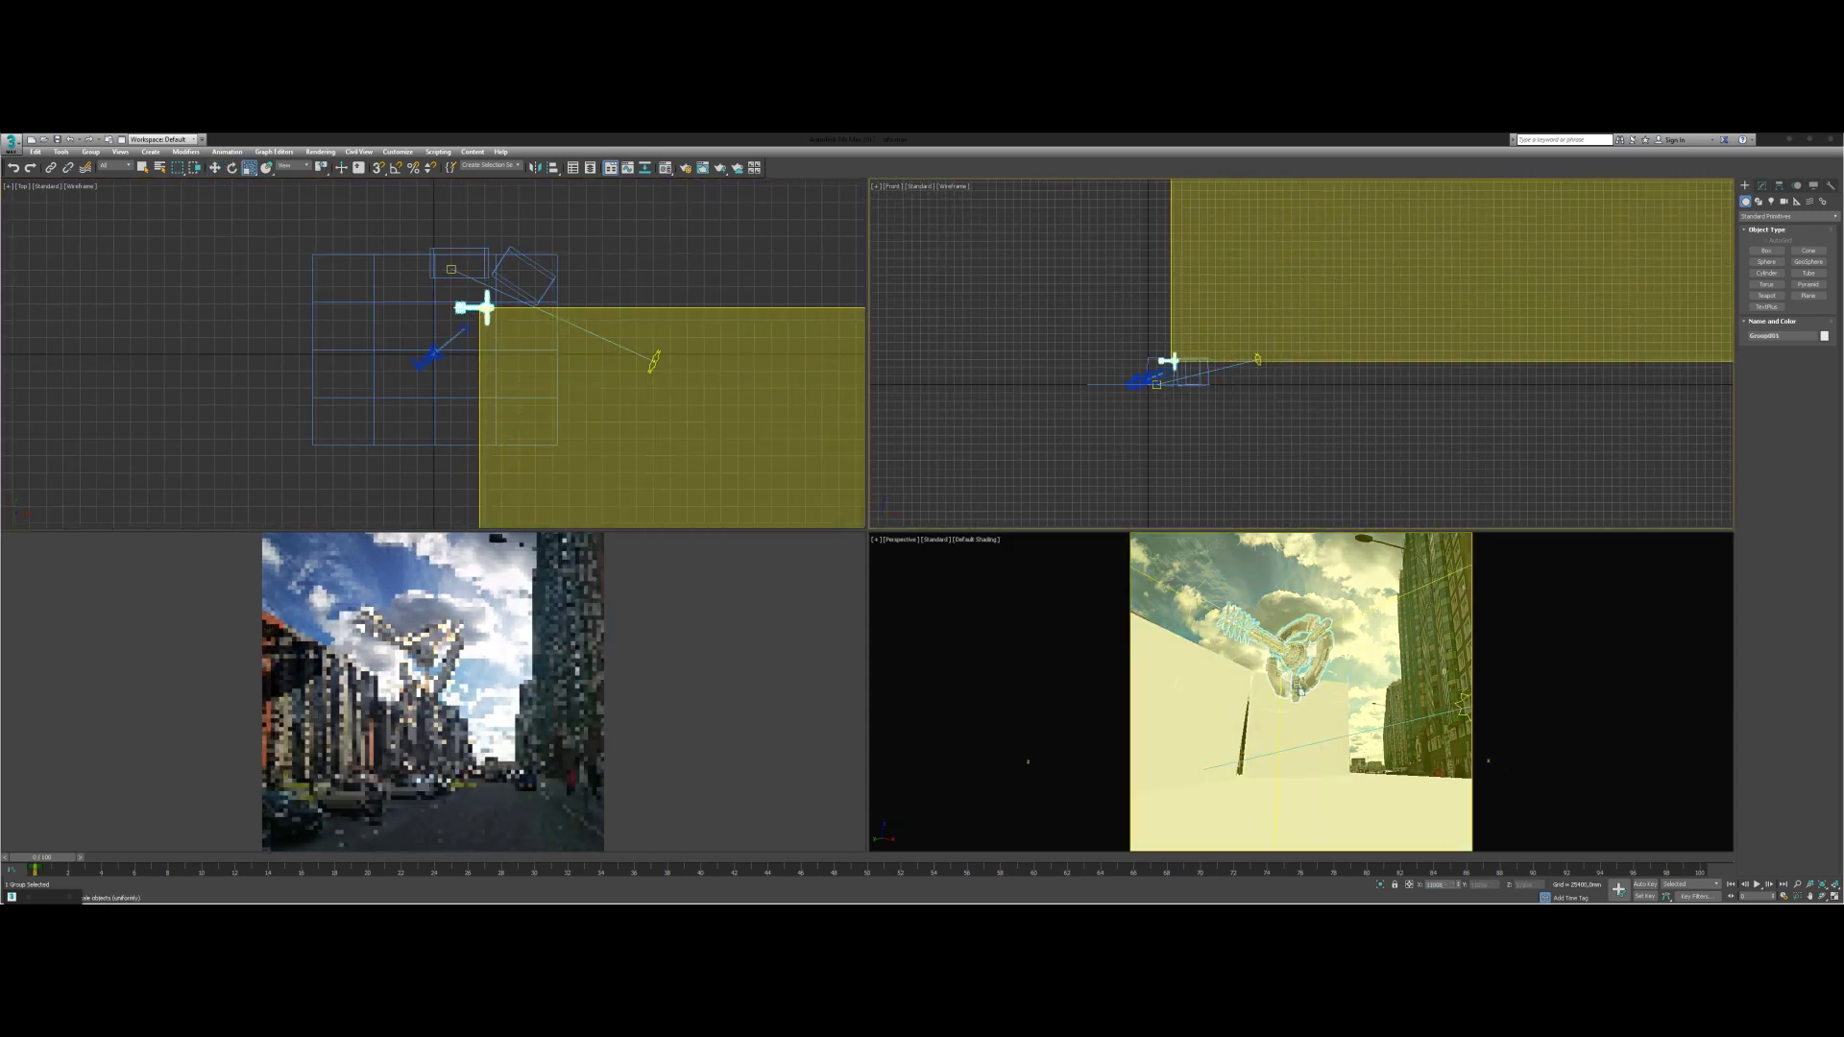
pyautogui.moveTo(1173, 357); pyautogui.dragTo(1210, 317)
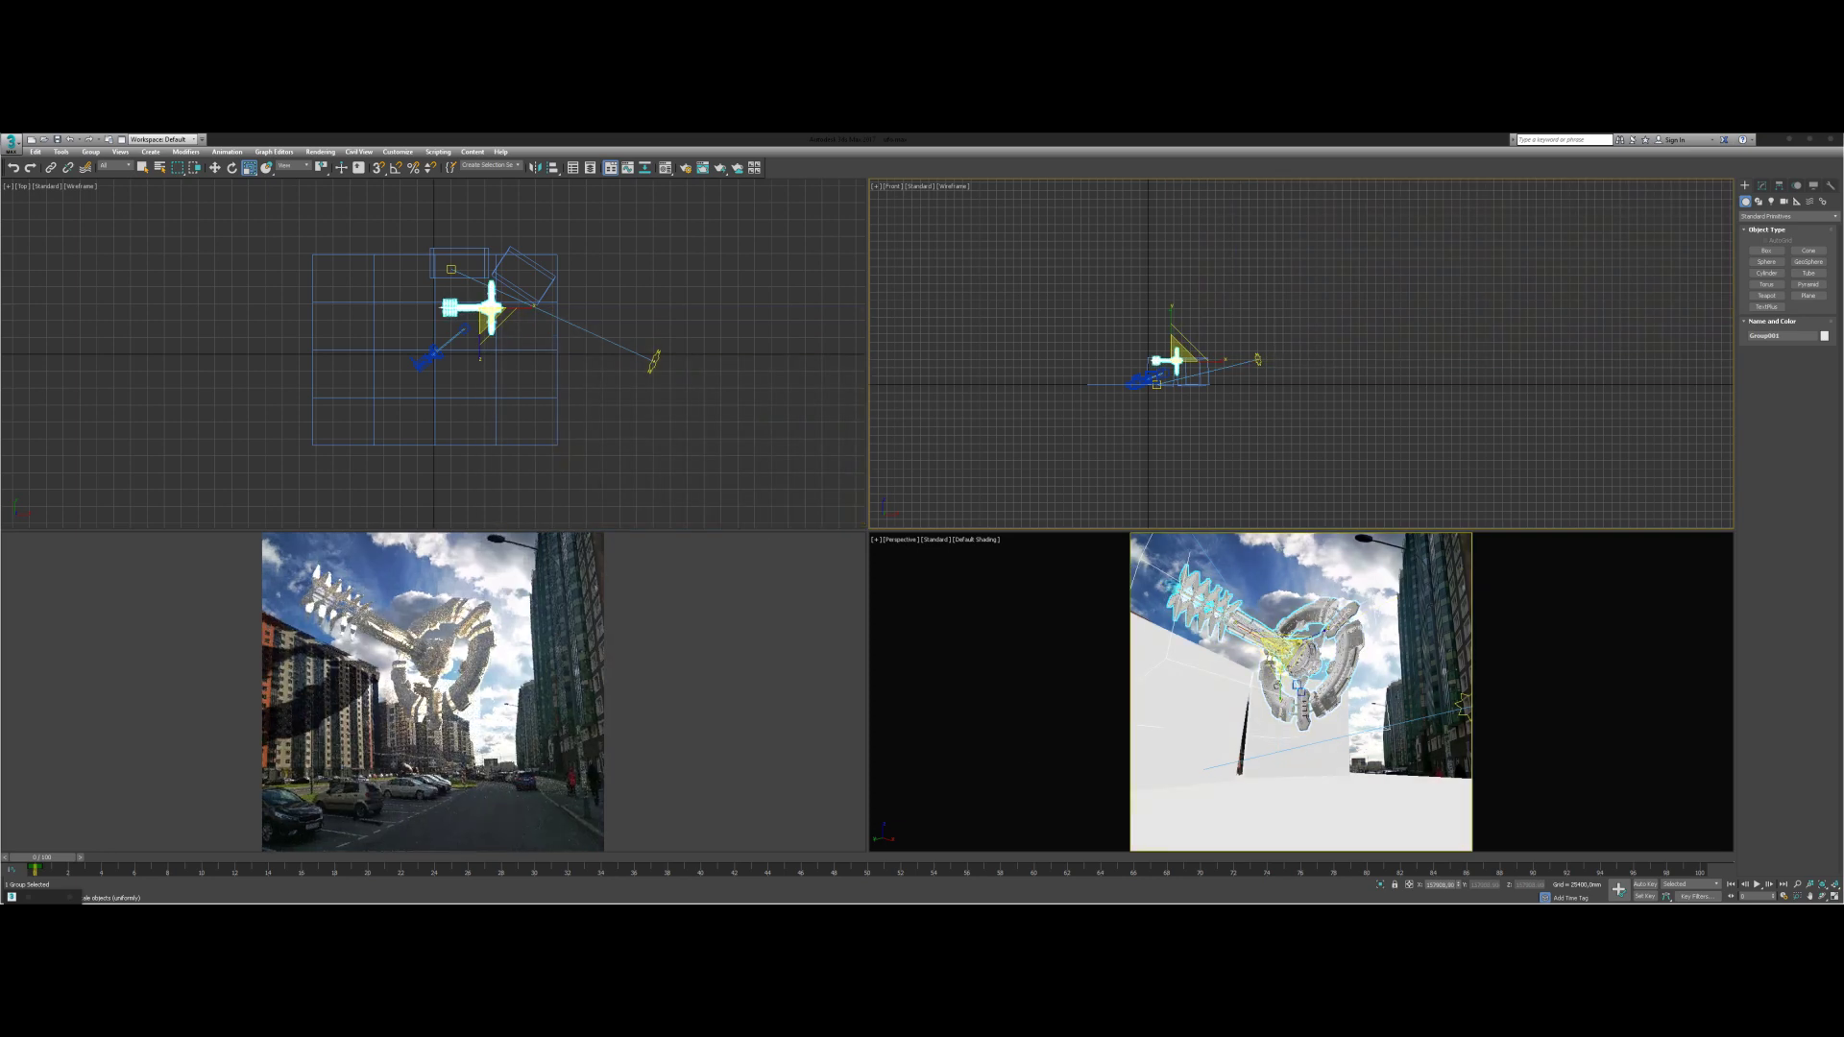
pyautogui.press('w')
pyautogui.press('e')
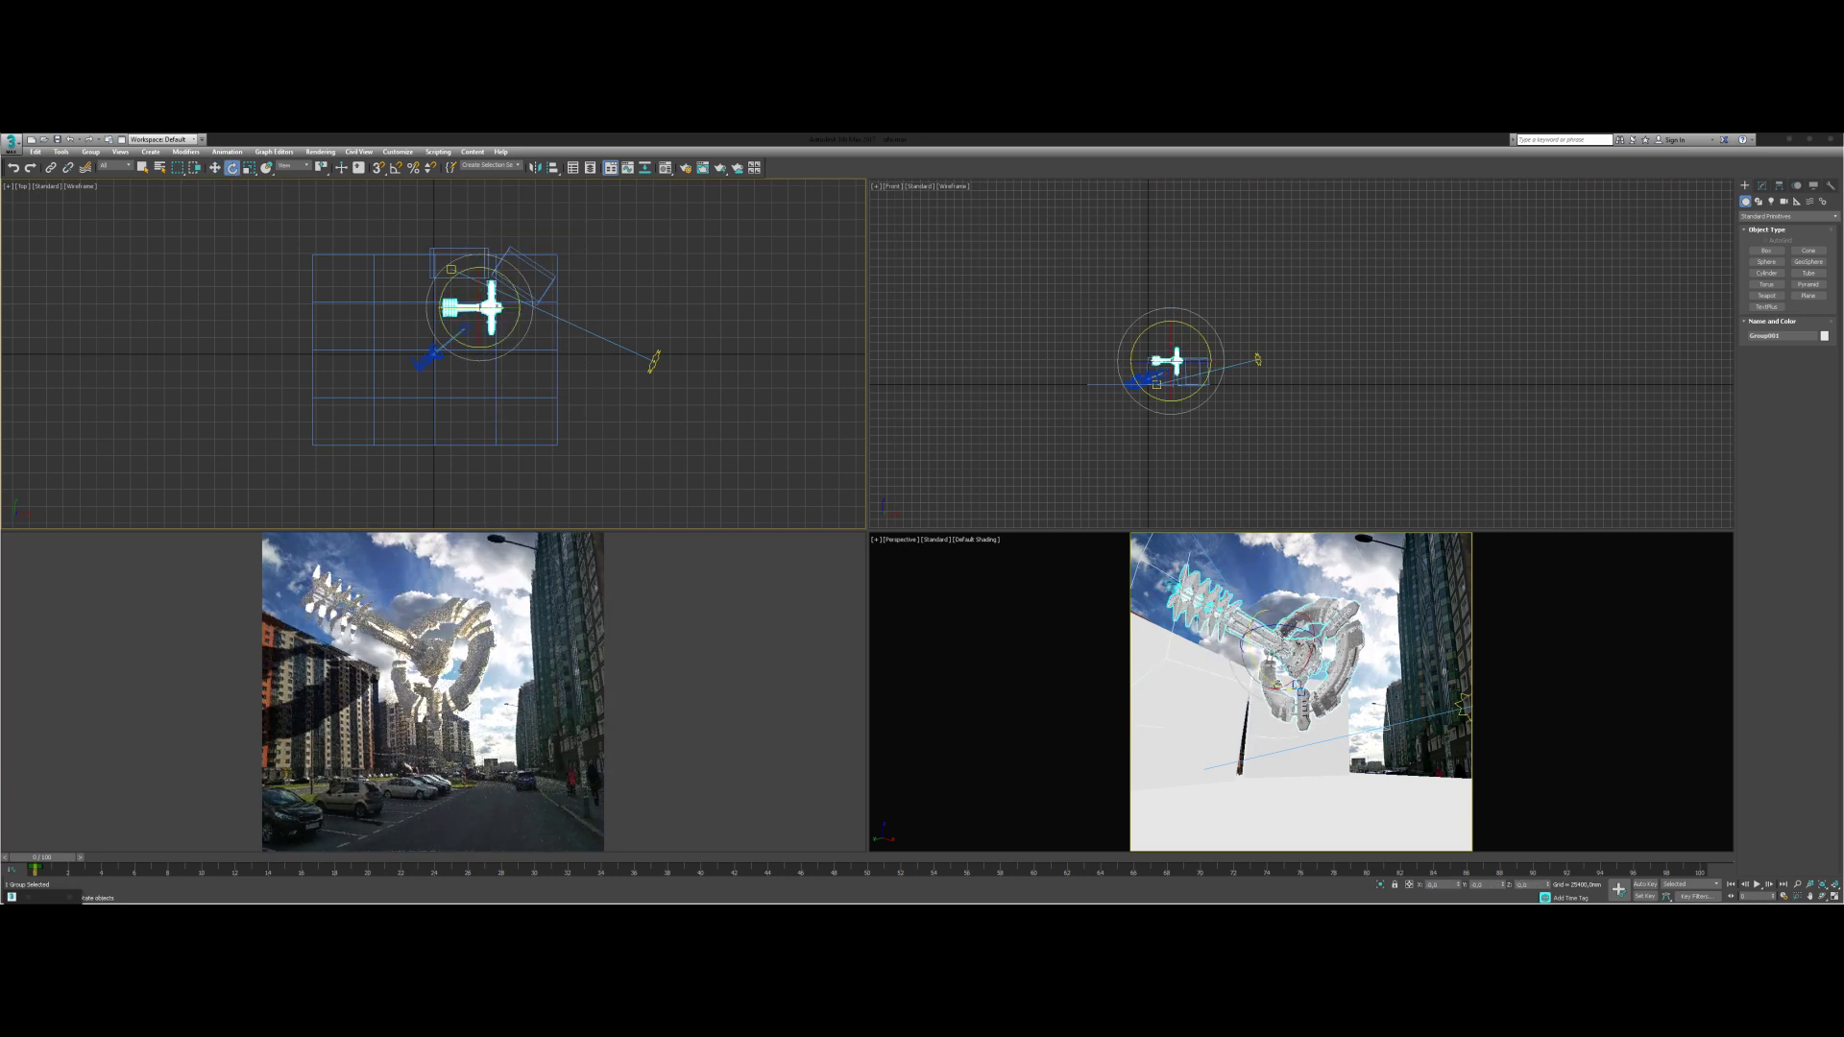
pyautogui.moveTo(502, 343); pyautogui.dragTo(510, 344)
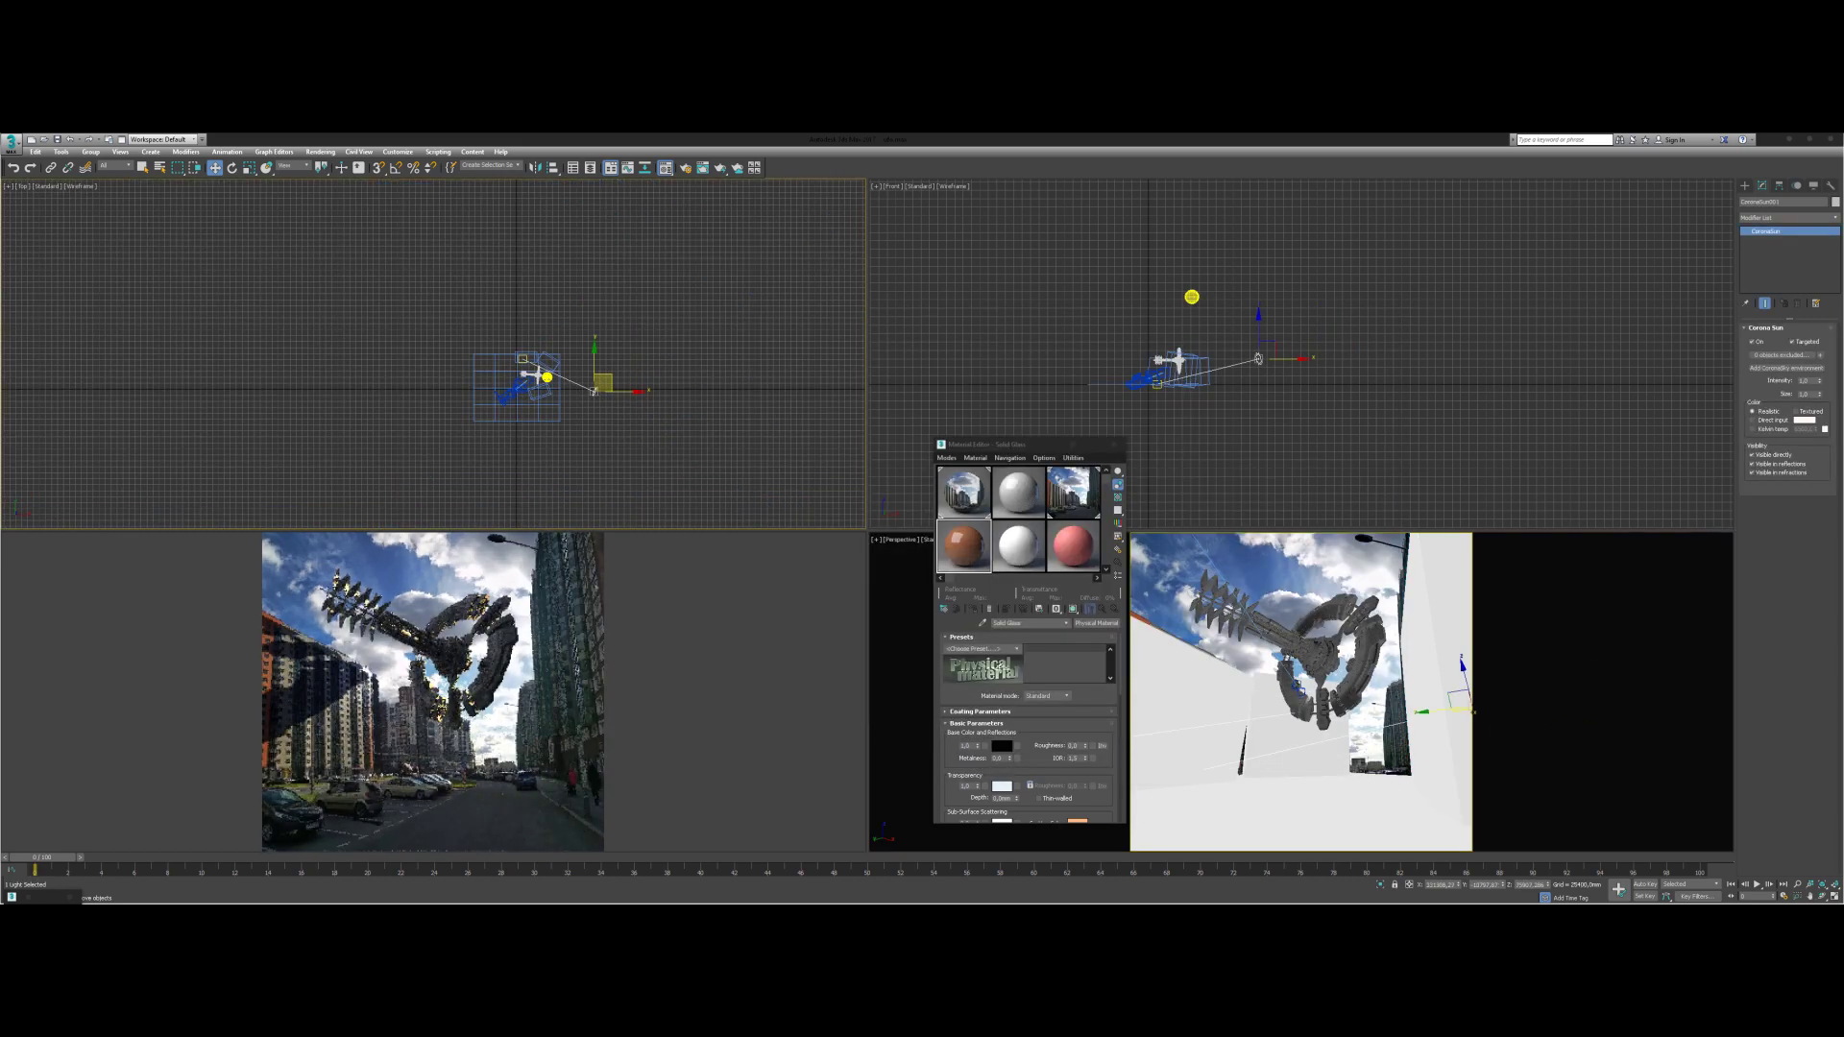
pyautogui.moveTo(1258, 358); pyautogui.dragTo(1305, 347)
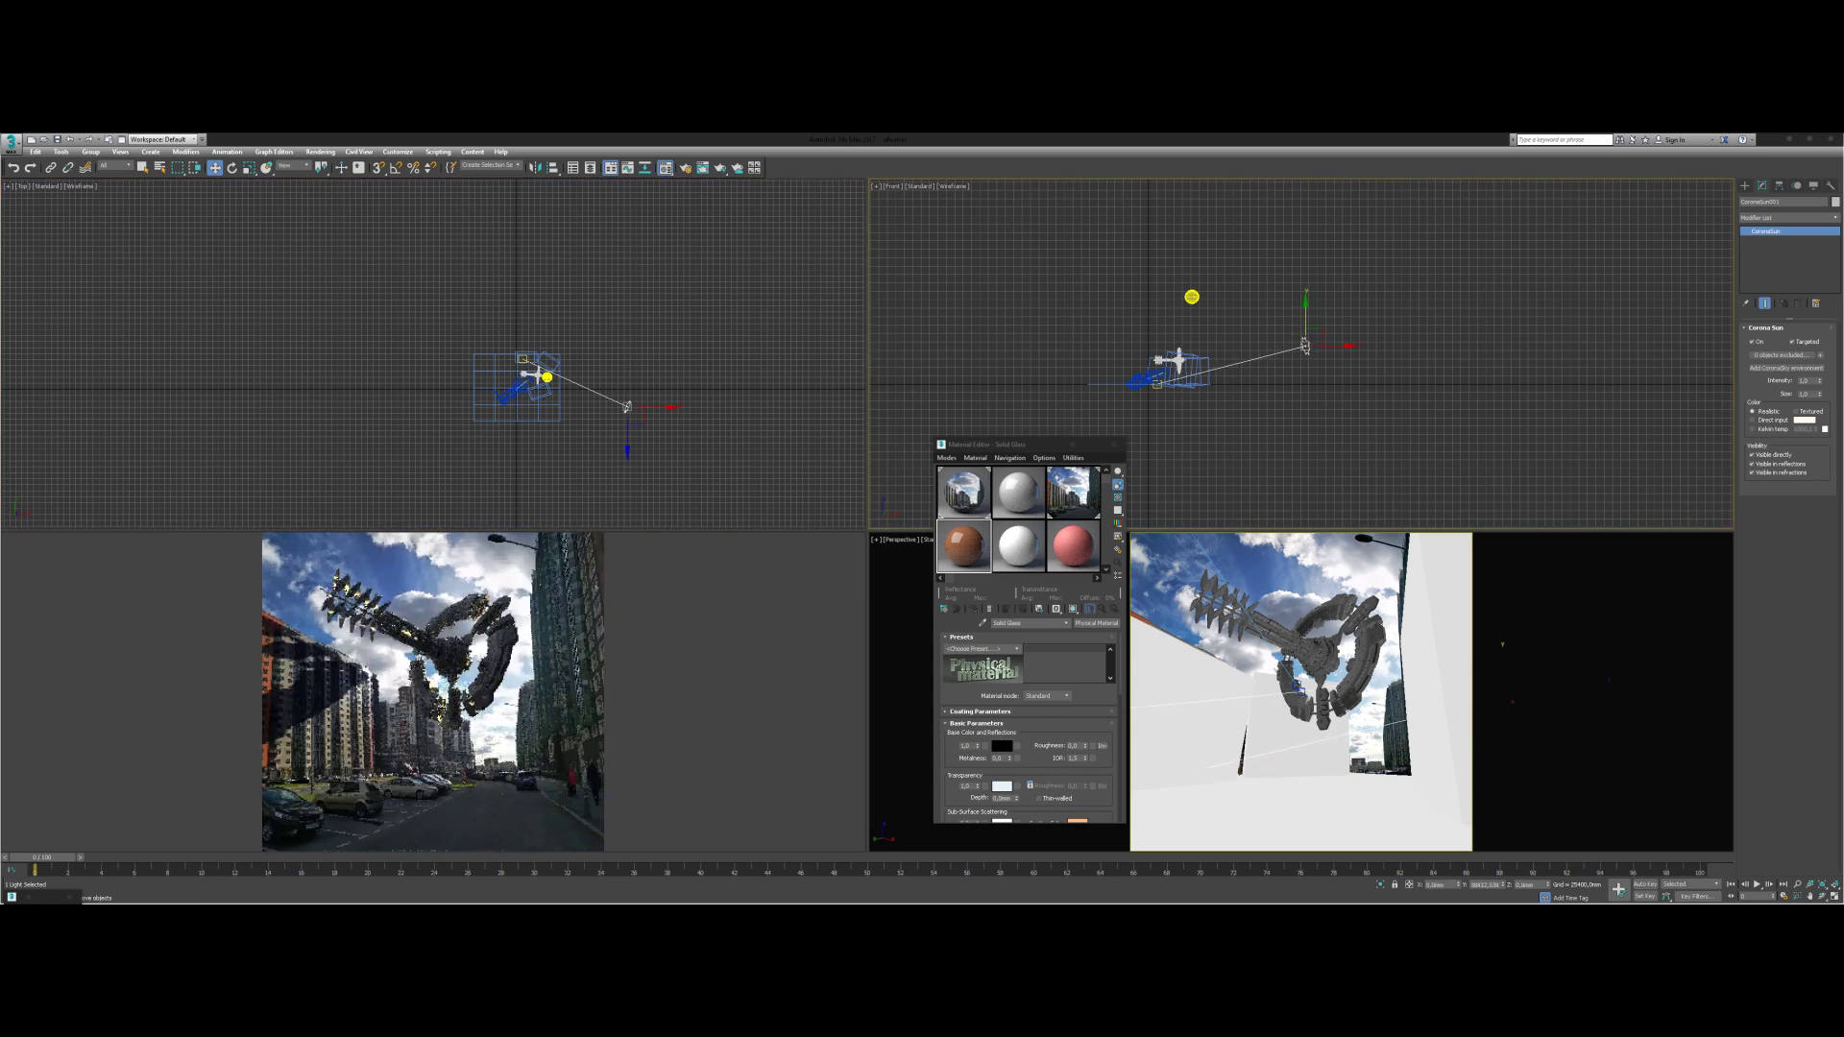
# - Select the box at the top of the plan in the top view
pyautogui.rightClick(614, 384)
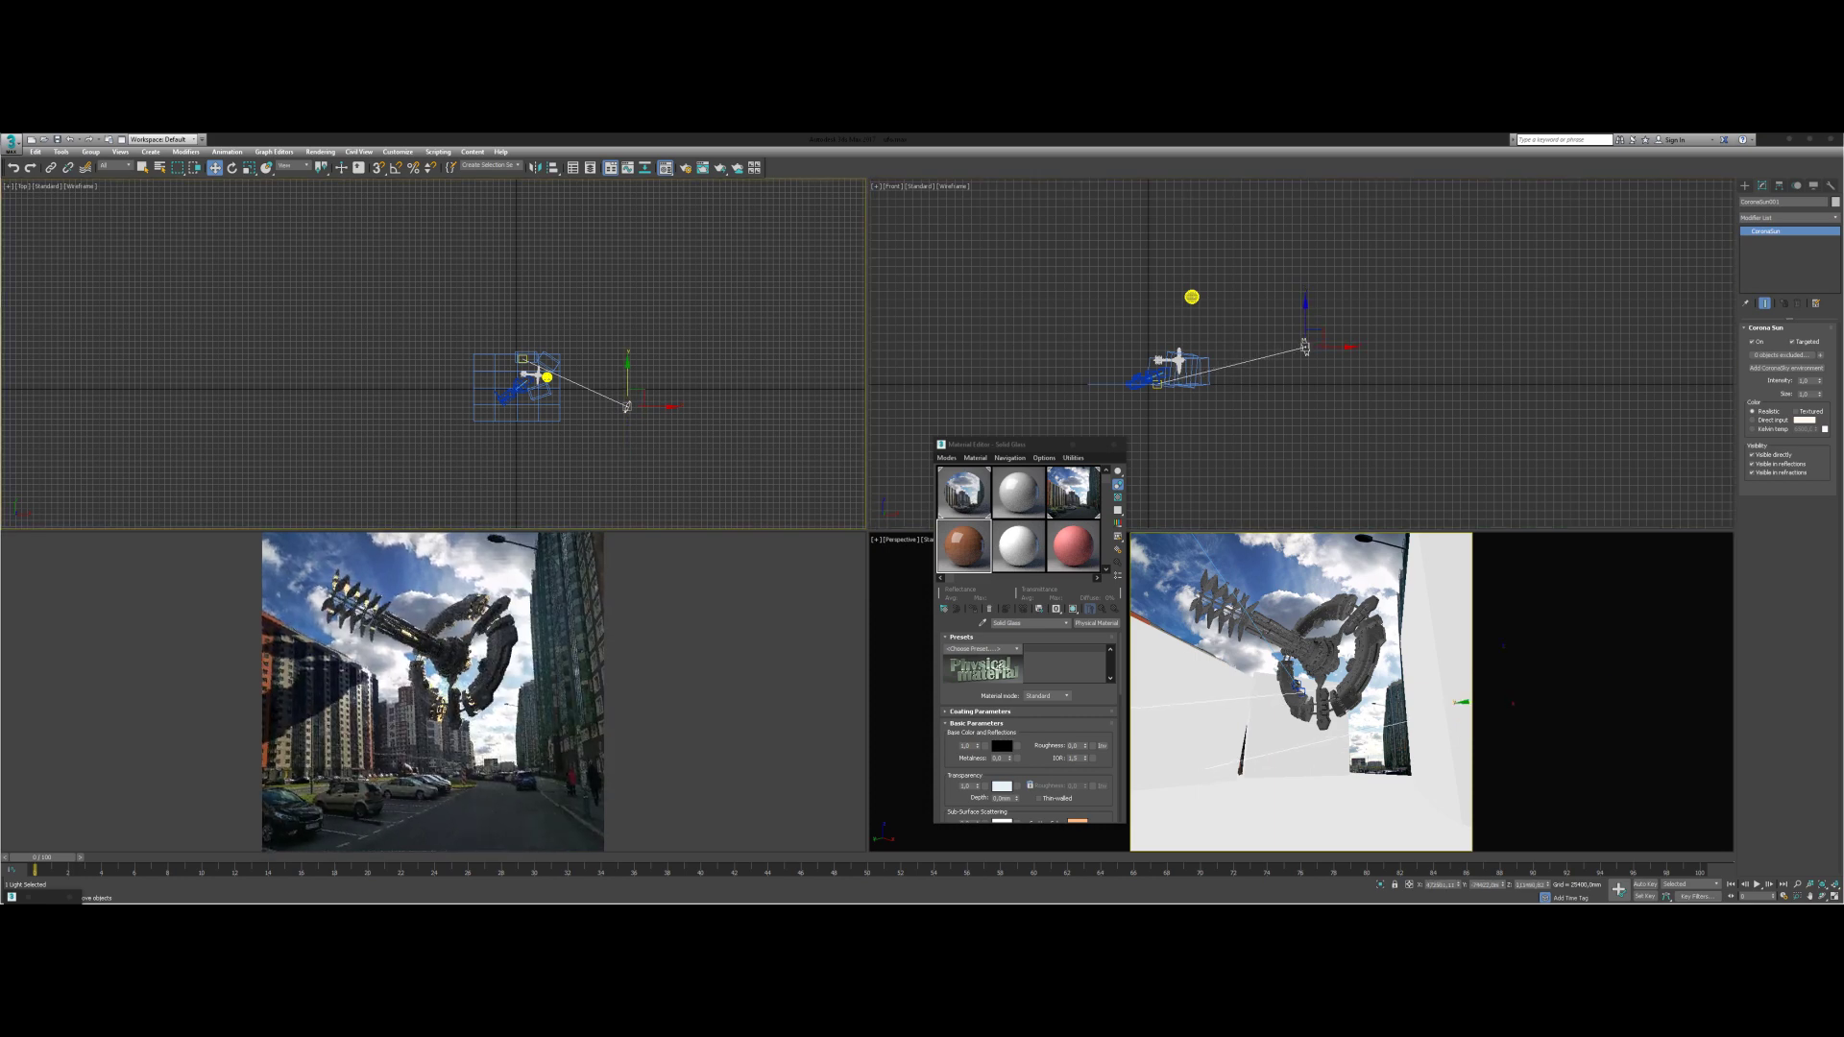
pyautogui.scroll(5, 533, 387)
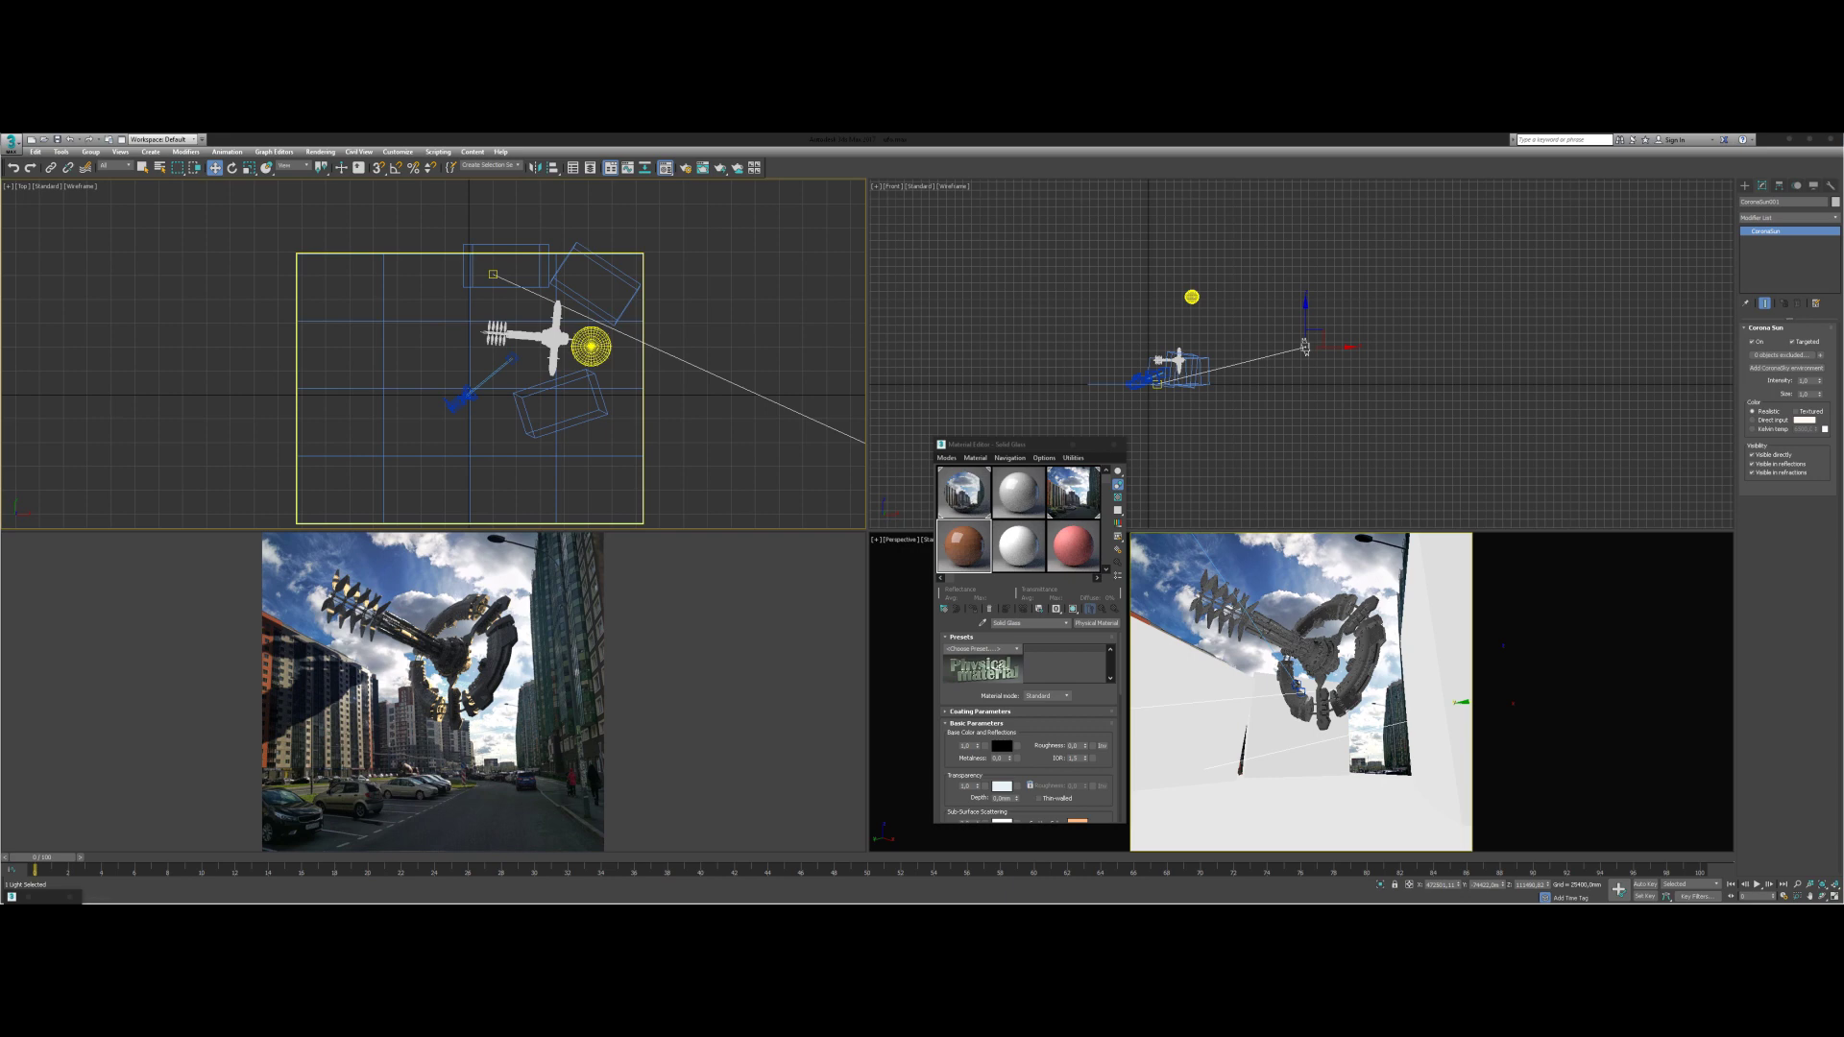
pyautogui.click(506, 246)
pyautogui.rightClick(1181, 677)
pyautogui.scroll(-5, 617, 354)
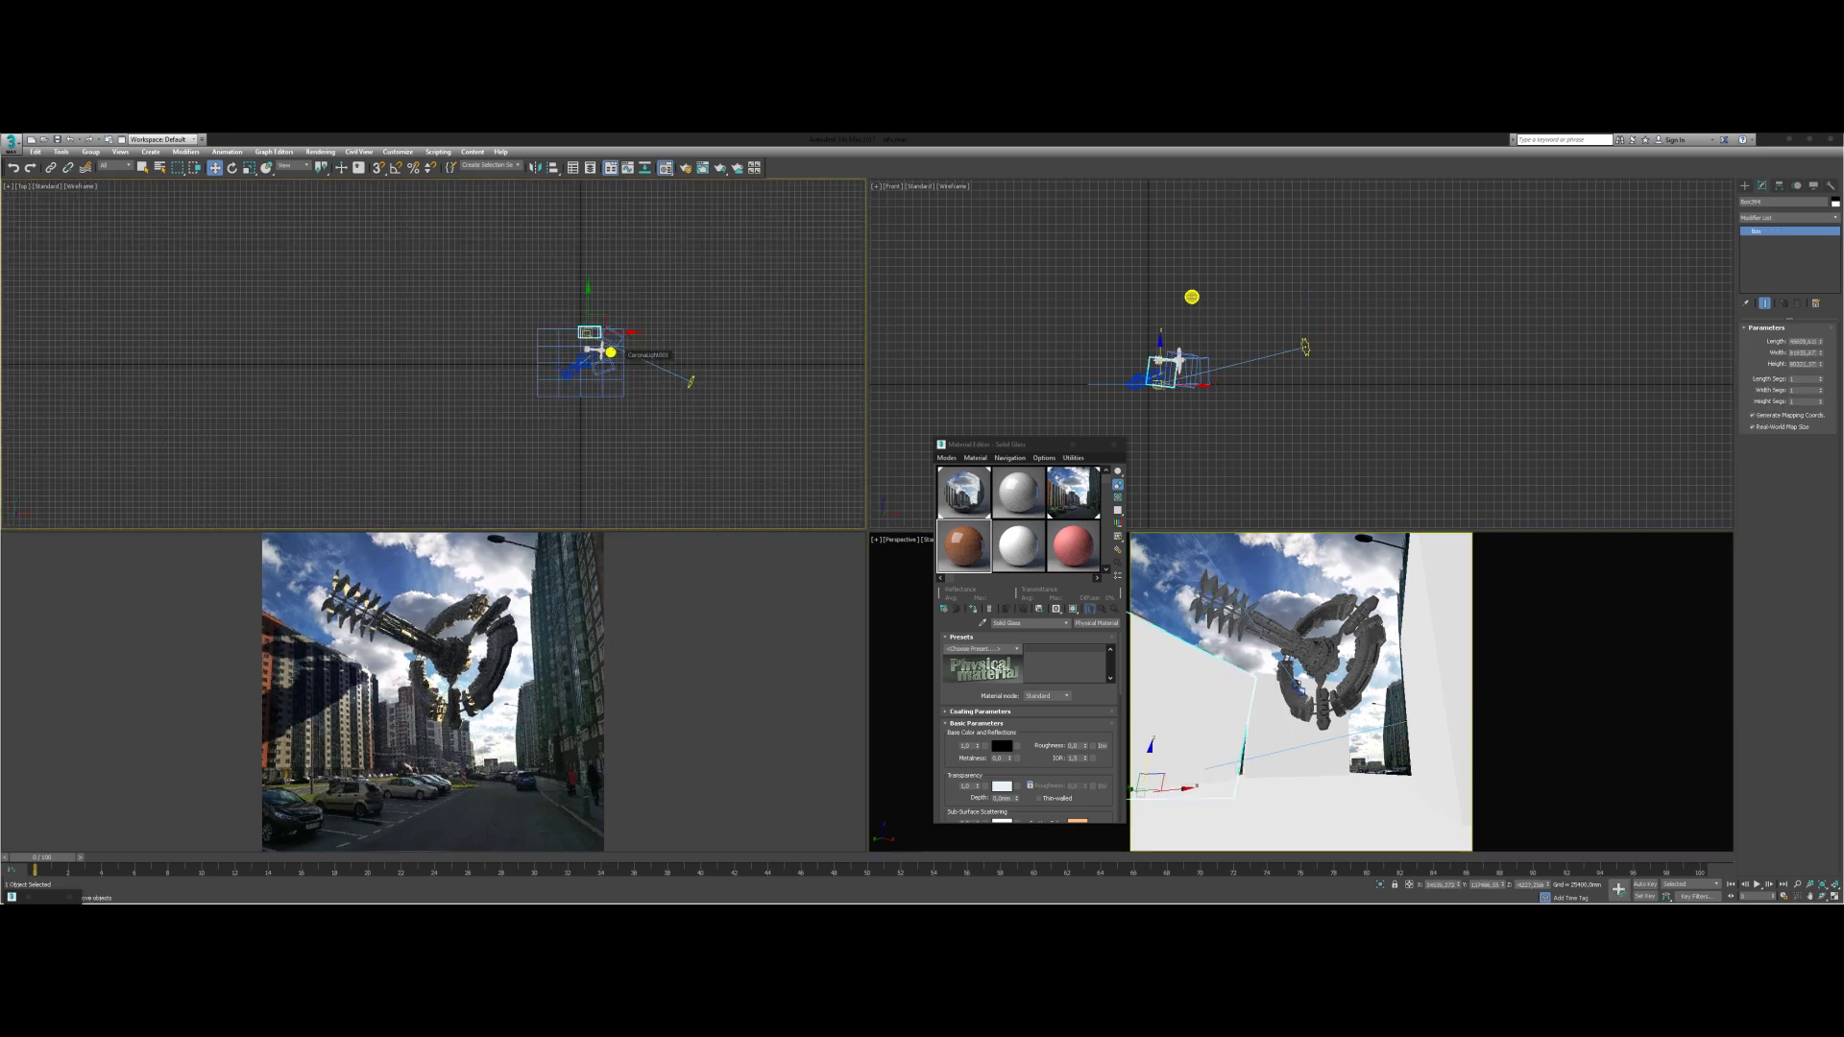
# - Drag the Corona Sun target to light the spaceship from a new direction
pyautogui.click(689, 381)
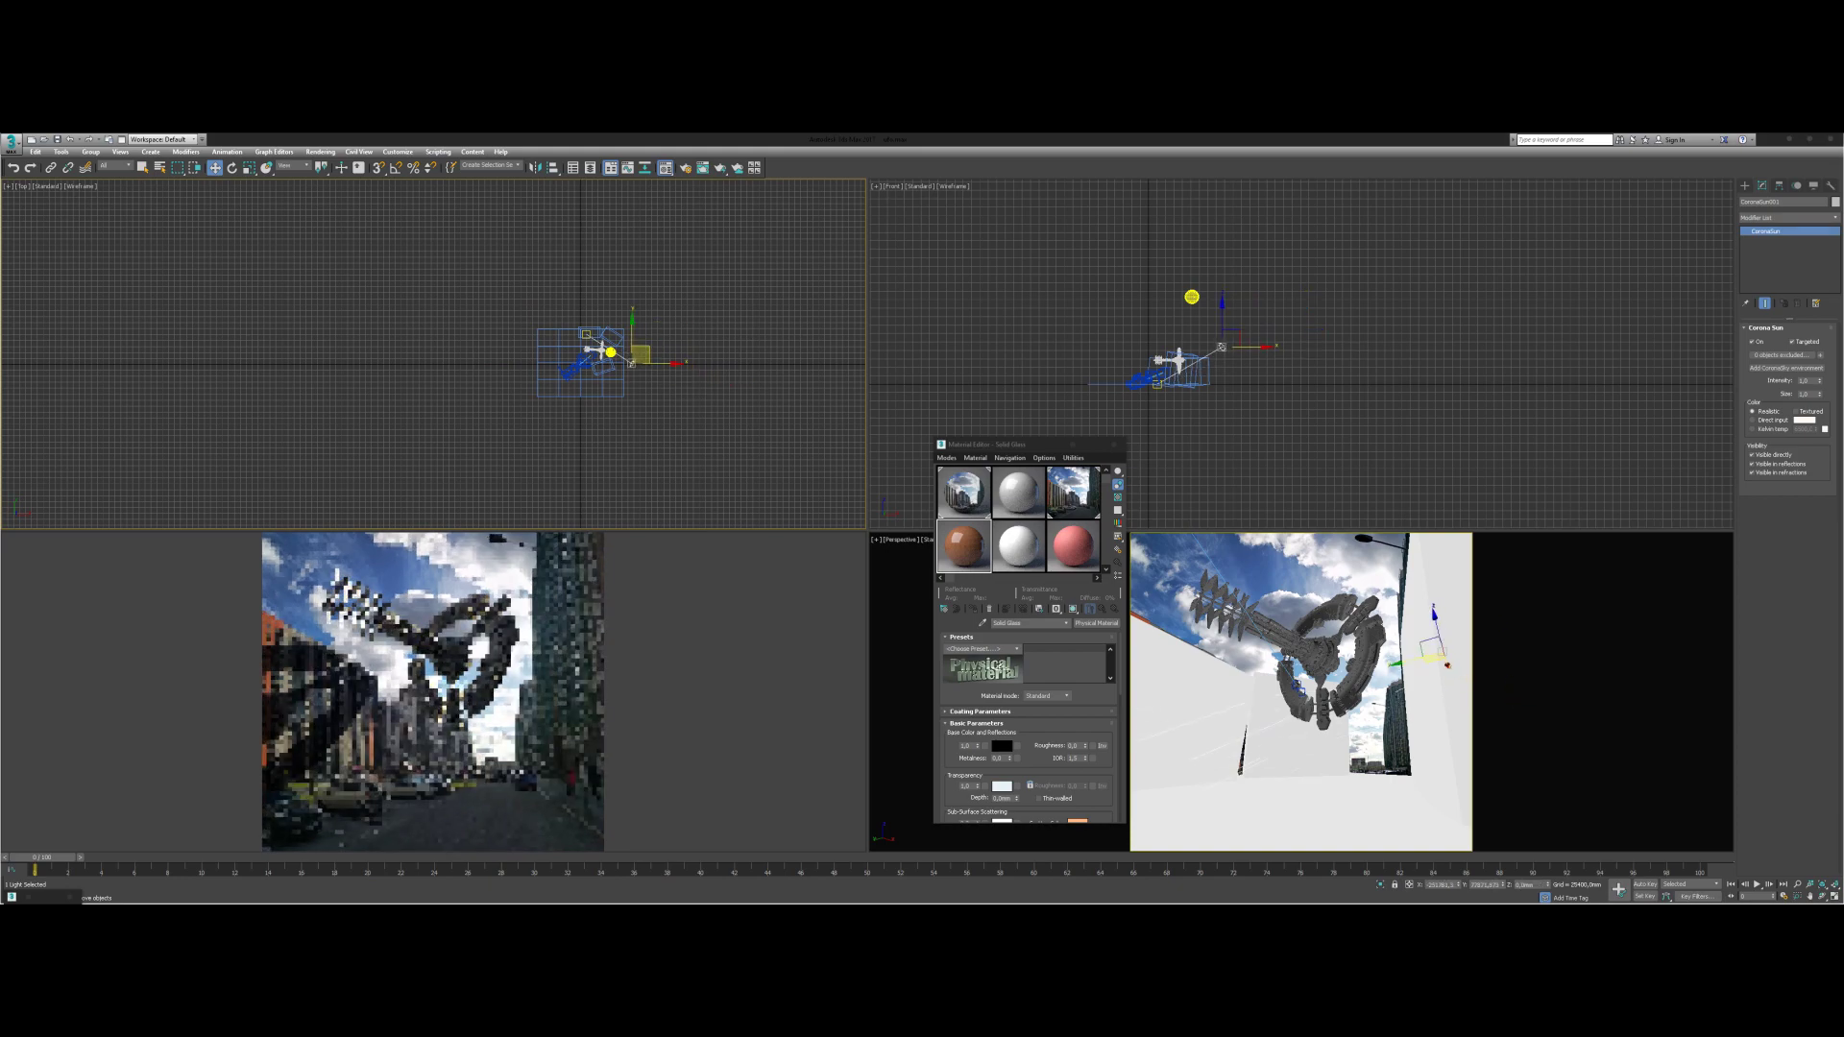
pyautogui.moveTo(632, 363); pyautogui.dragTo(570, 388, button='middle')
pyautogui.moveTo(1221, 346); pyautogui.dragTo(1258, 358)
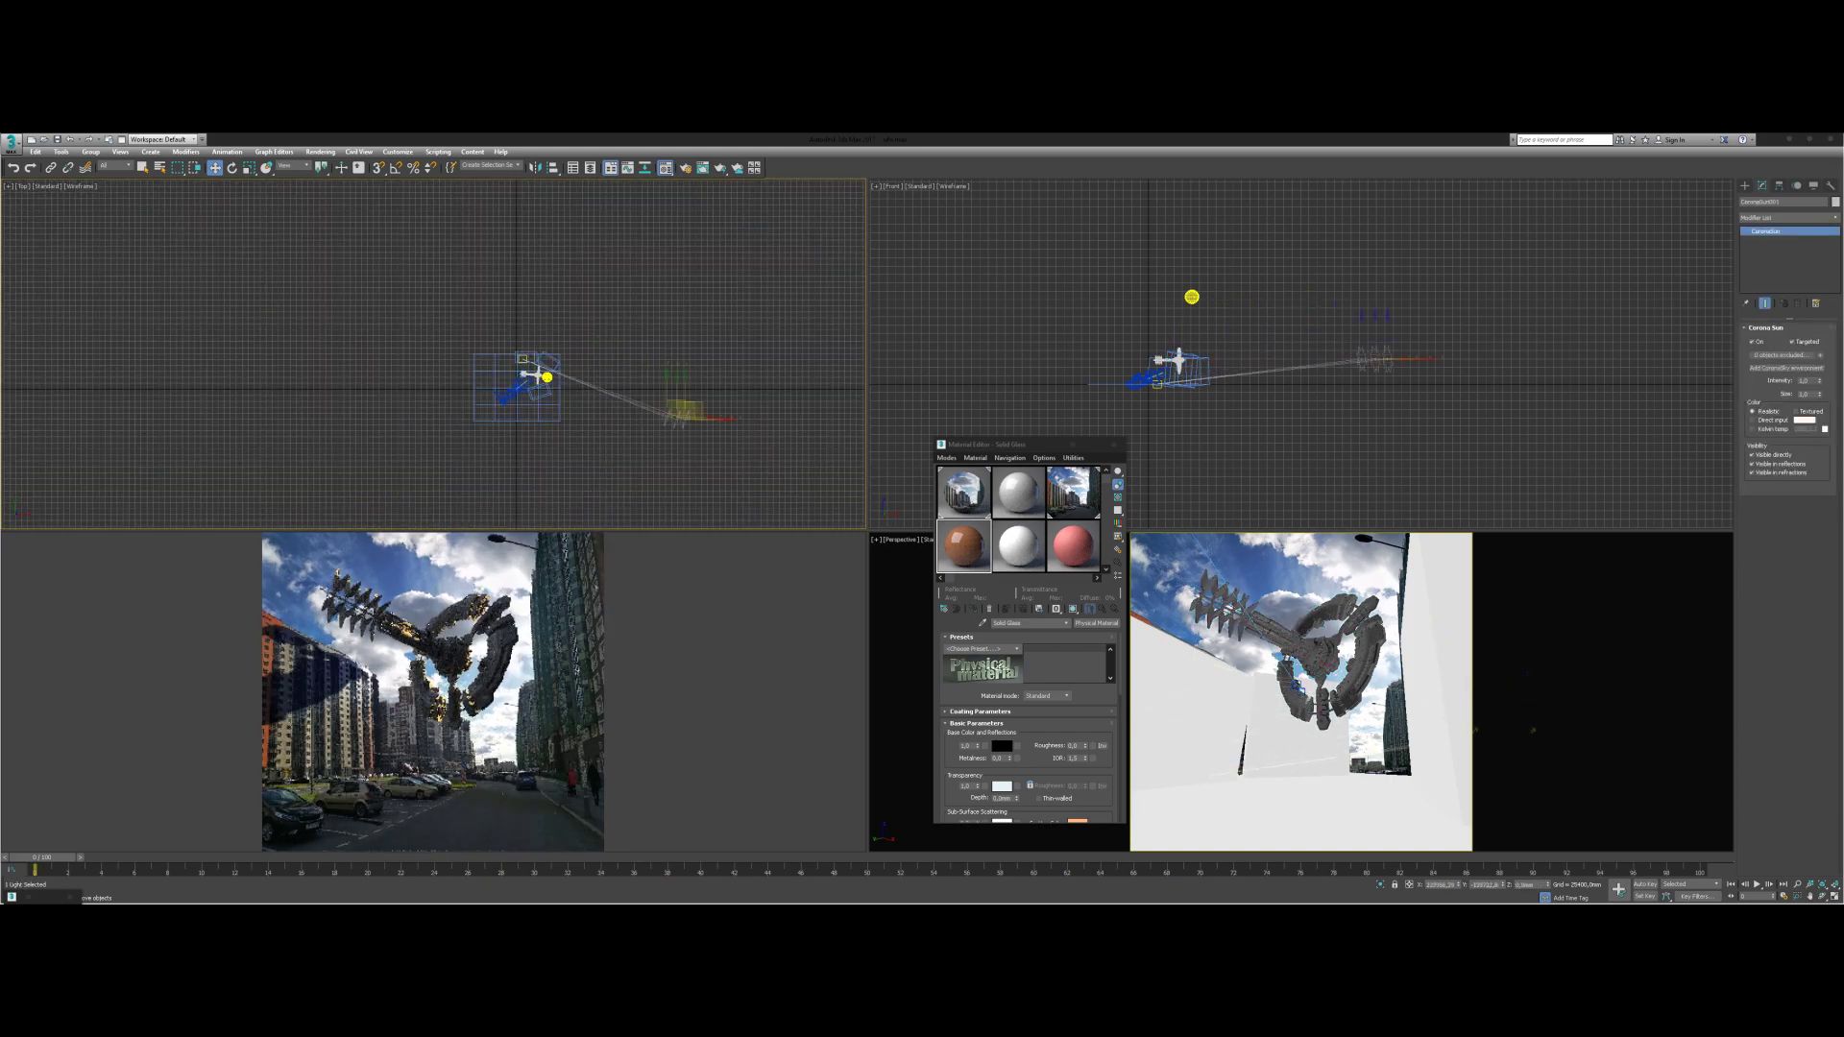
pyautogui.rightClick(576, 389)
pyautogui.click(615, 411)
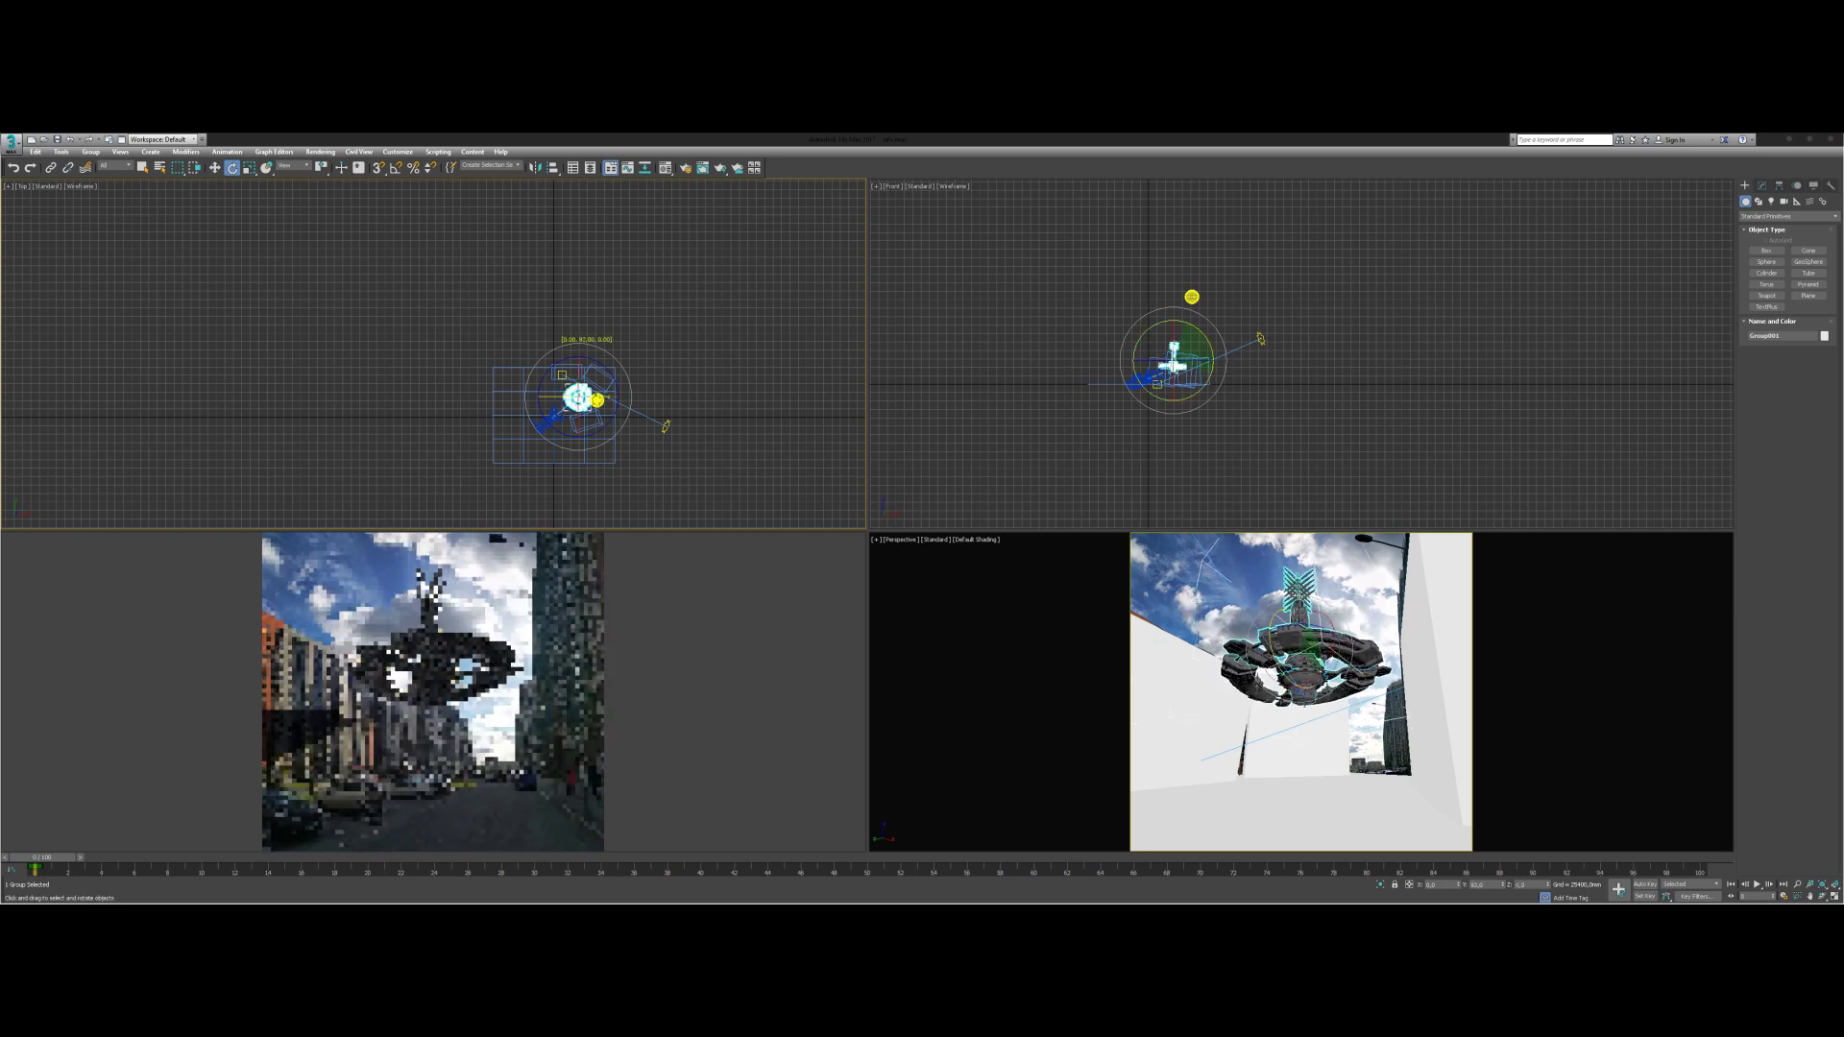
# - Rotate Group001 upright above the street and move wall vertices to fit the building
pyautogui.moveTo(1220, 322); pyautogui.dragTo(1225, 389)
pyautogui.press('w')
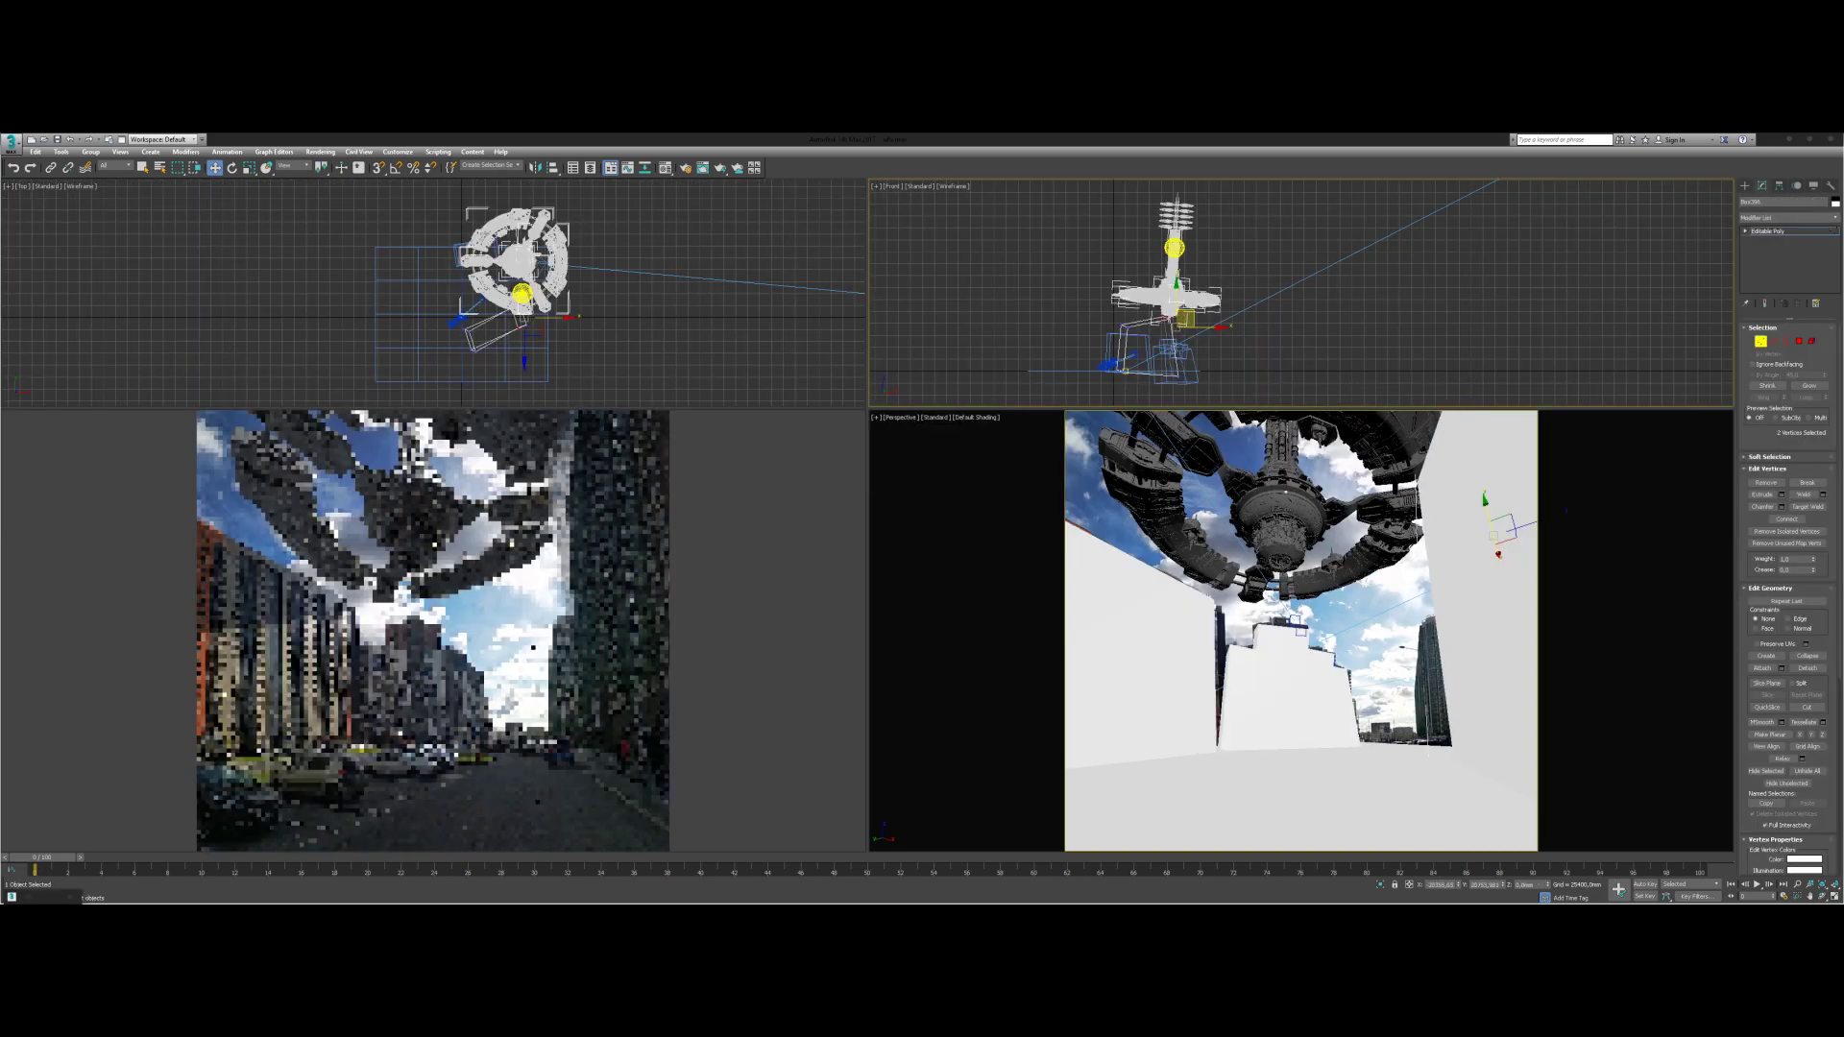
pyautogui.moveTo(1183, 316); pyautogui.dragTo(1167, 305)
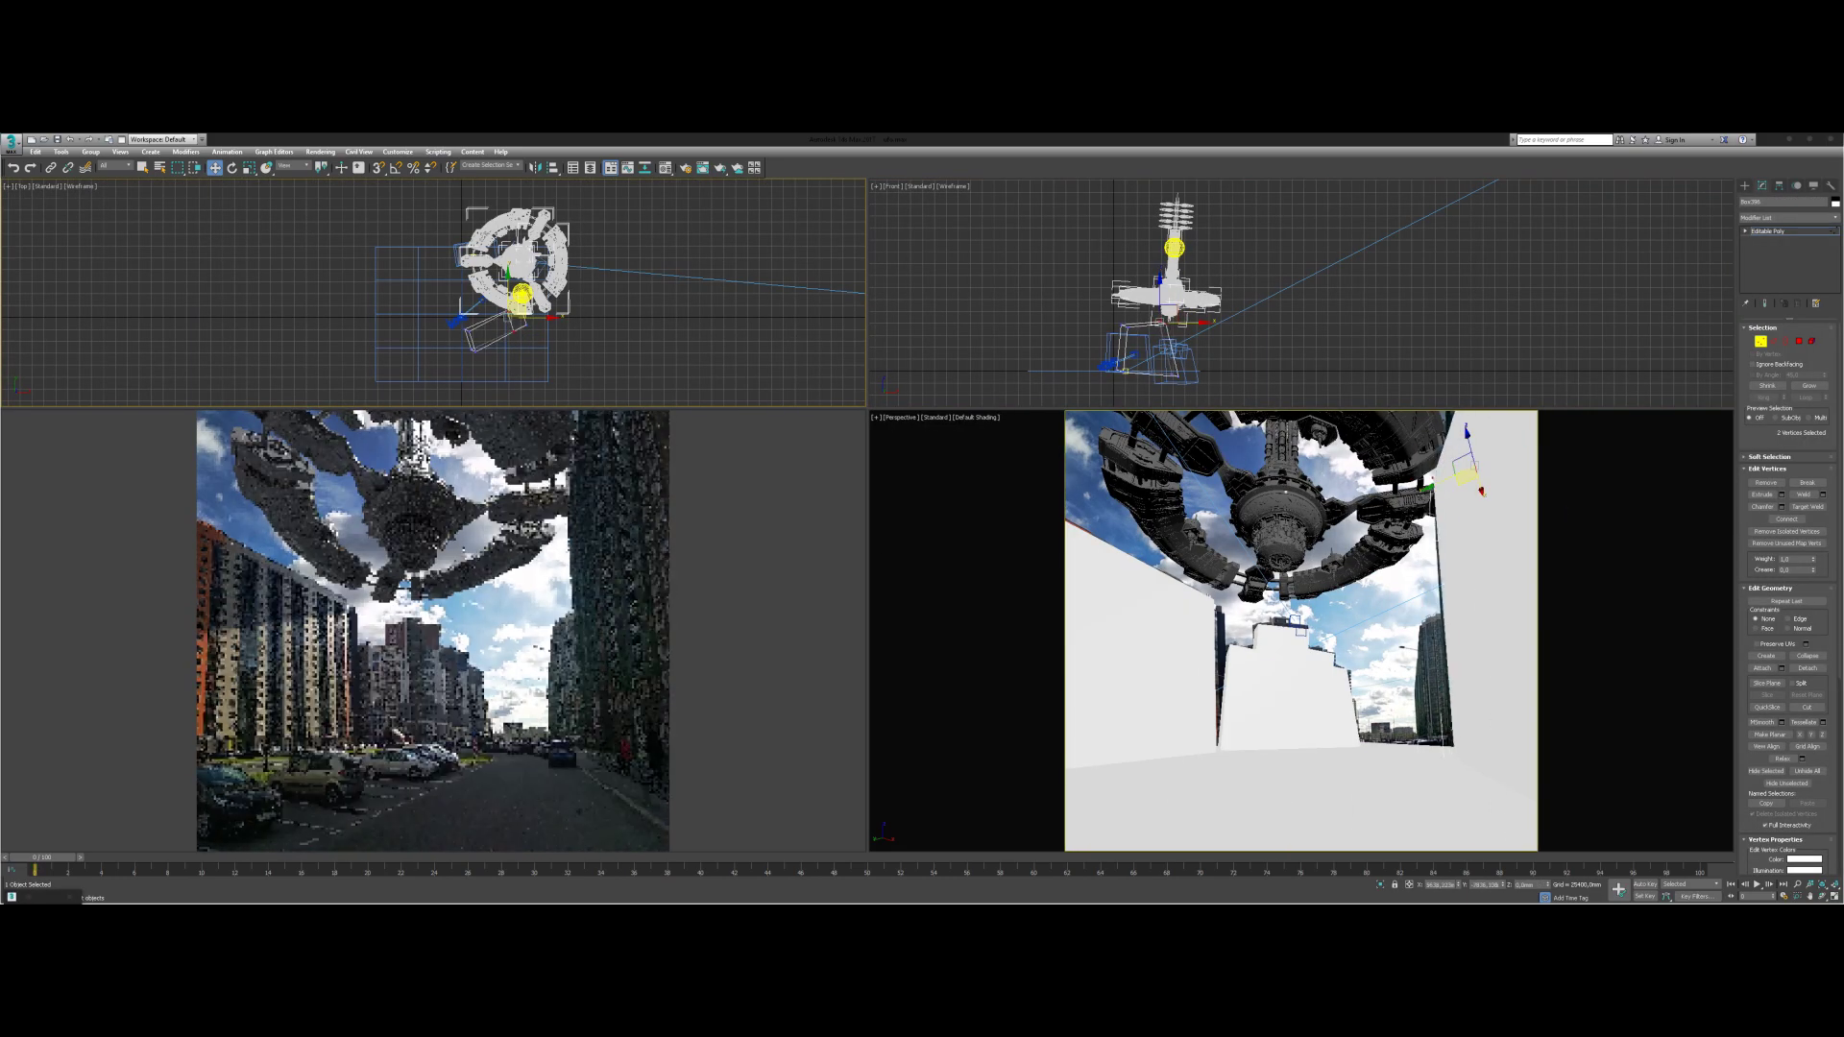
pyautogui.click(1123, 307)
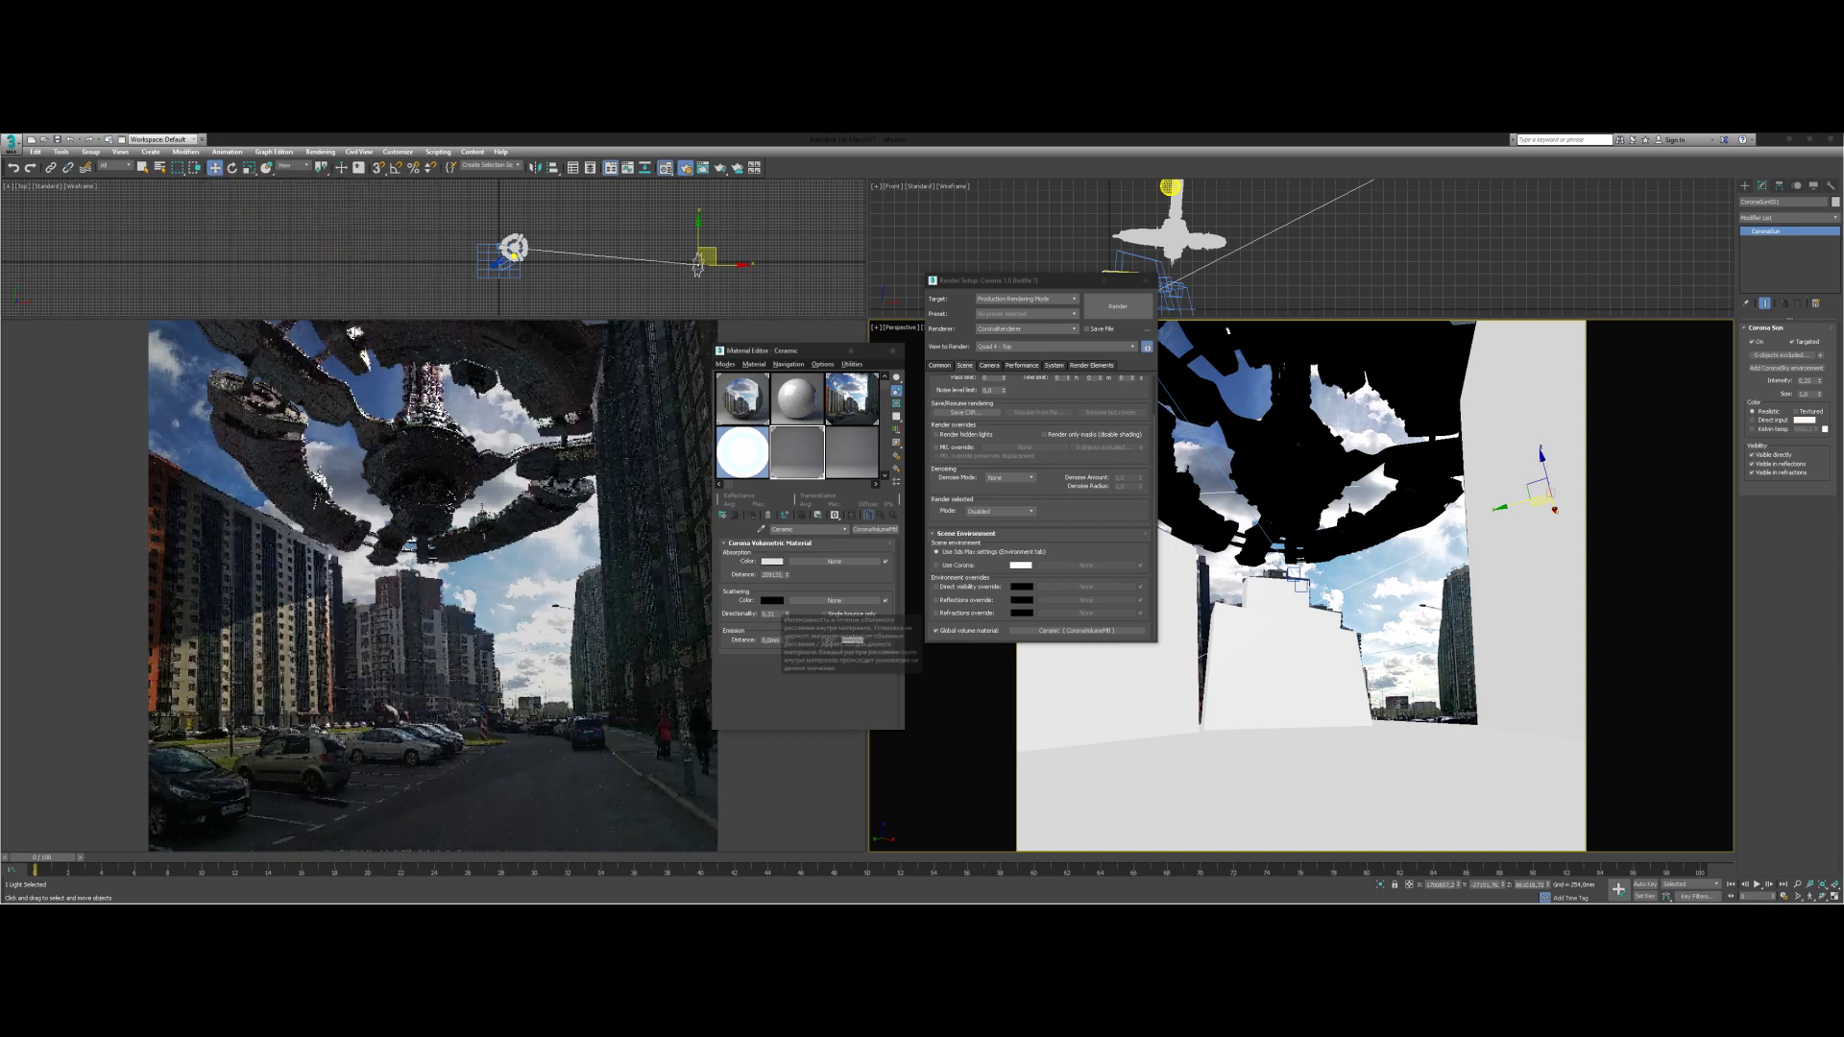
# - Set fog scattering colour, absorption distance 23024,1 and directionality 0,5, then render the frame
pyautogui.click(771, 600)
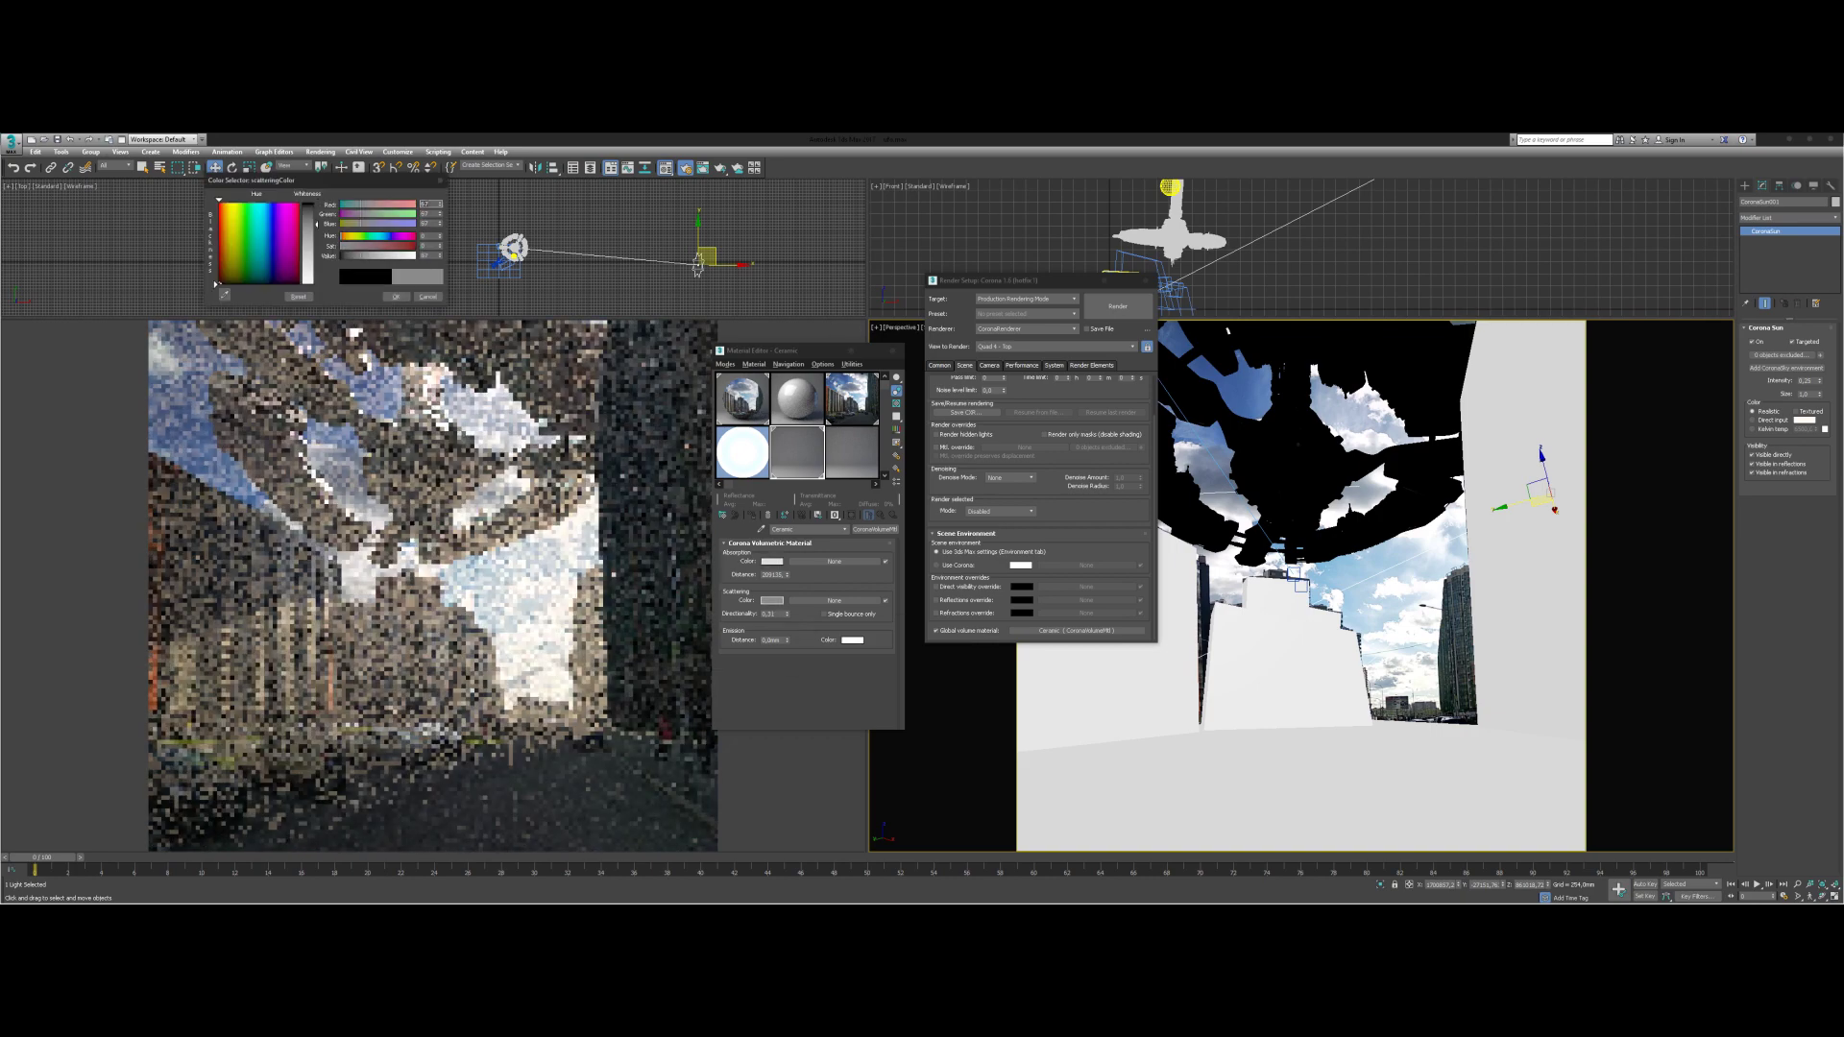
pyautogui.press('Escape')
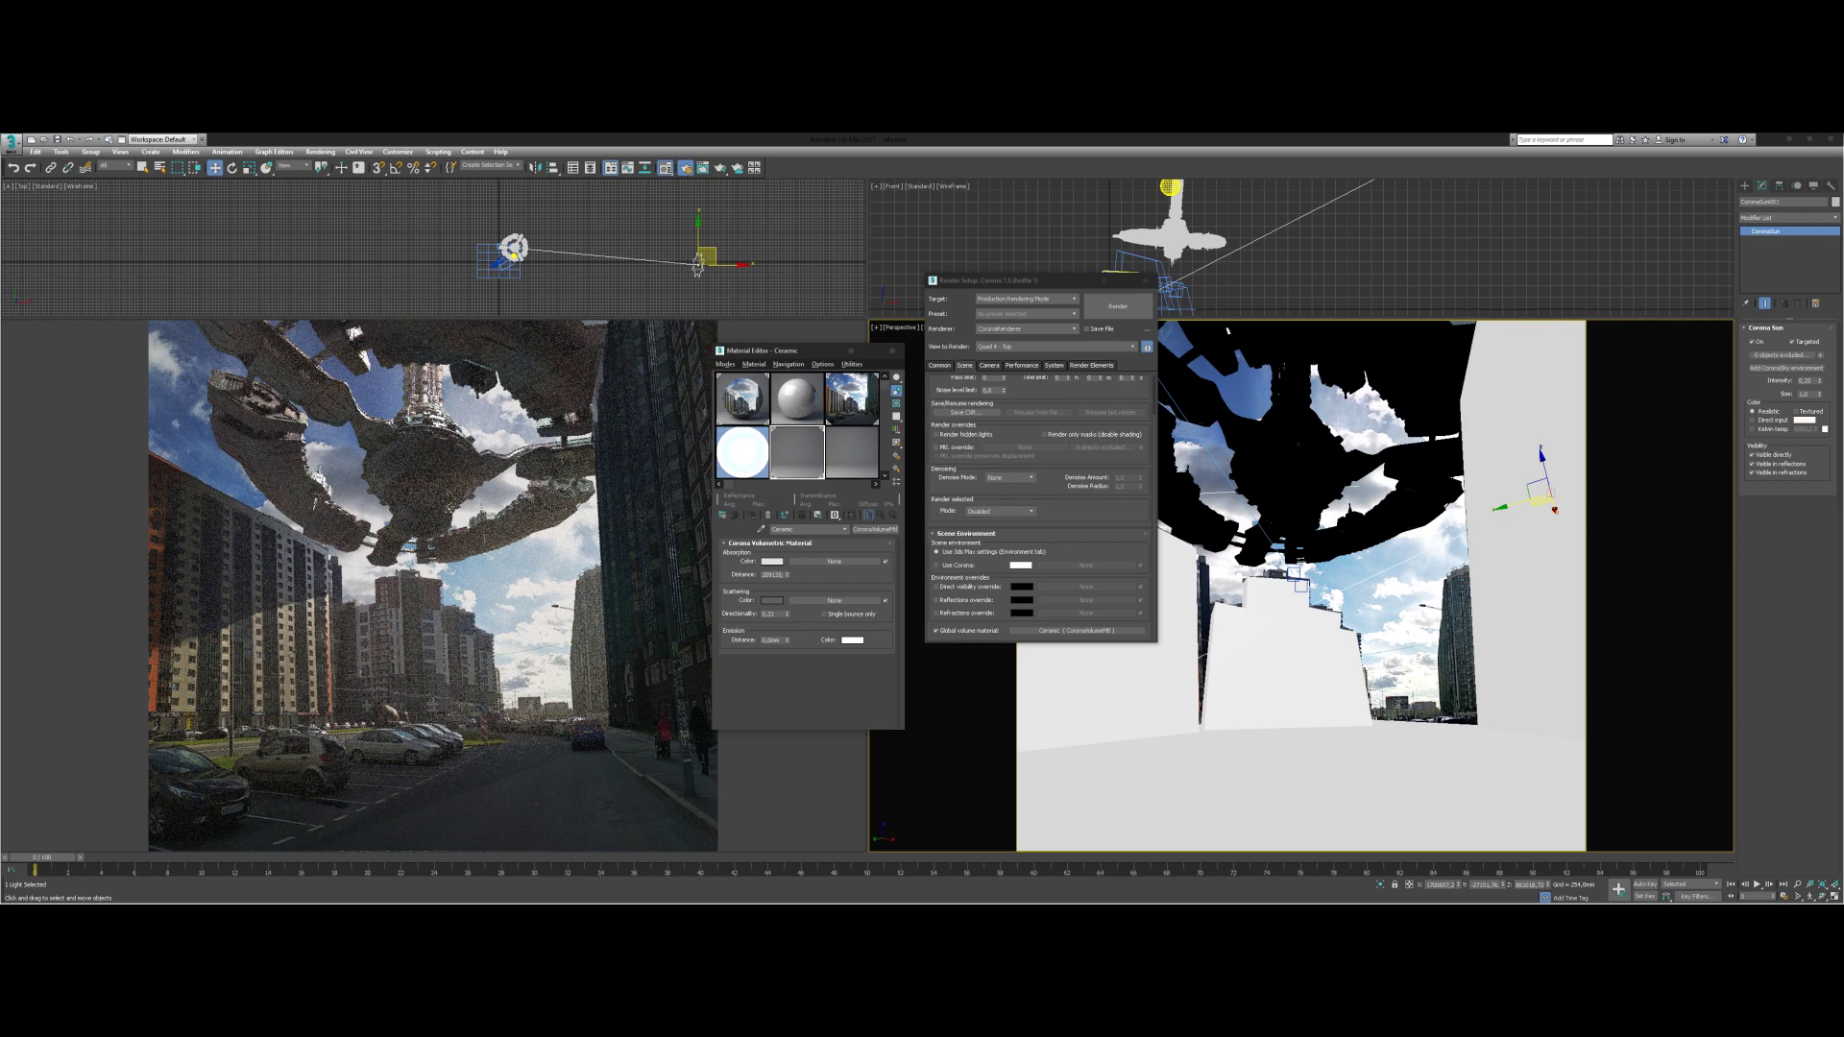
pyautogui.write('23024,1')
pyautogui.press('Return')
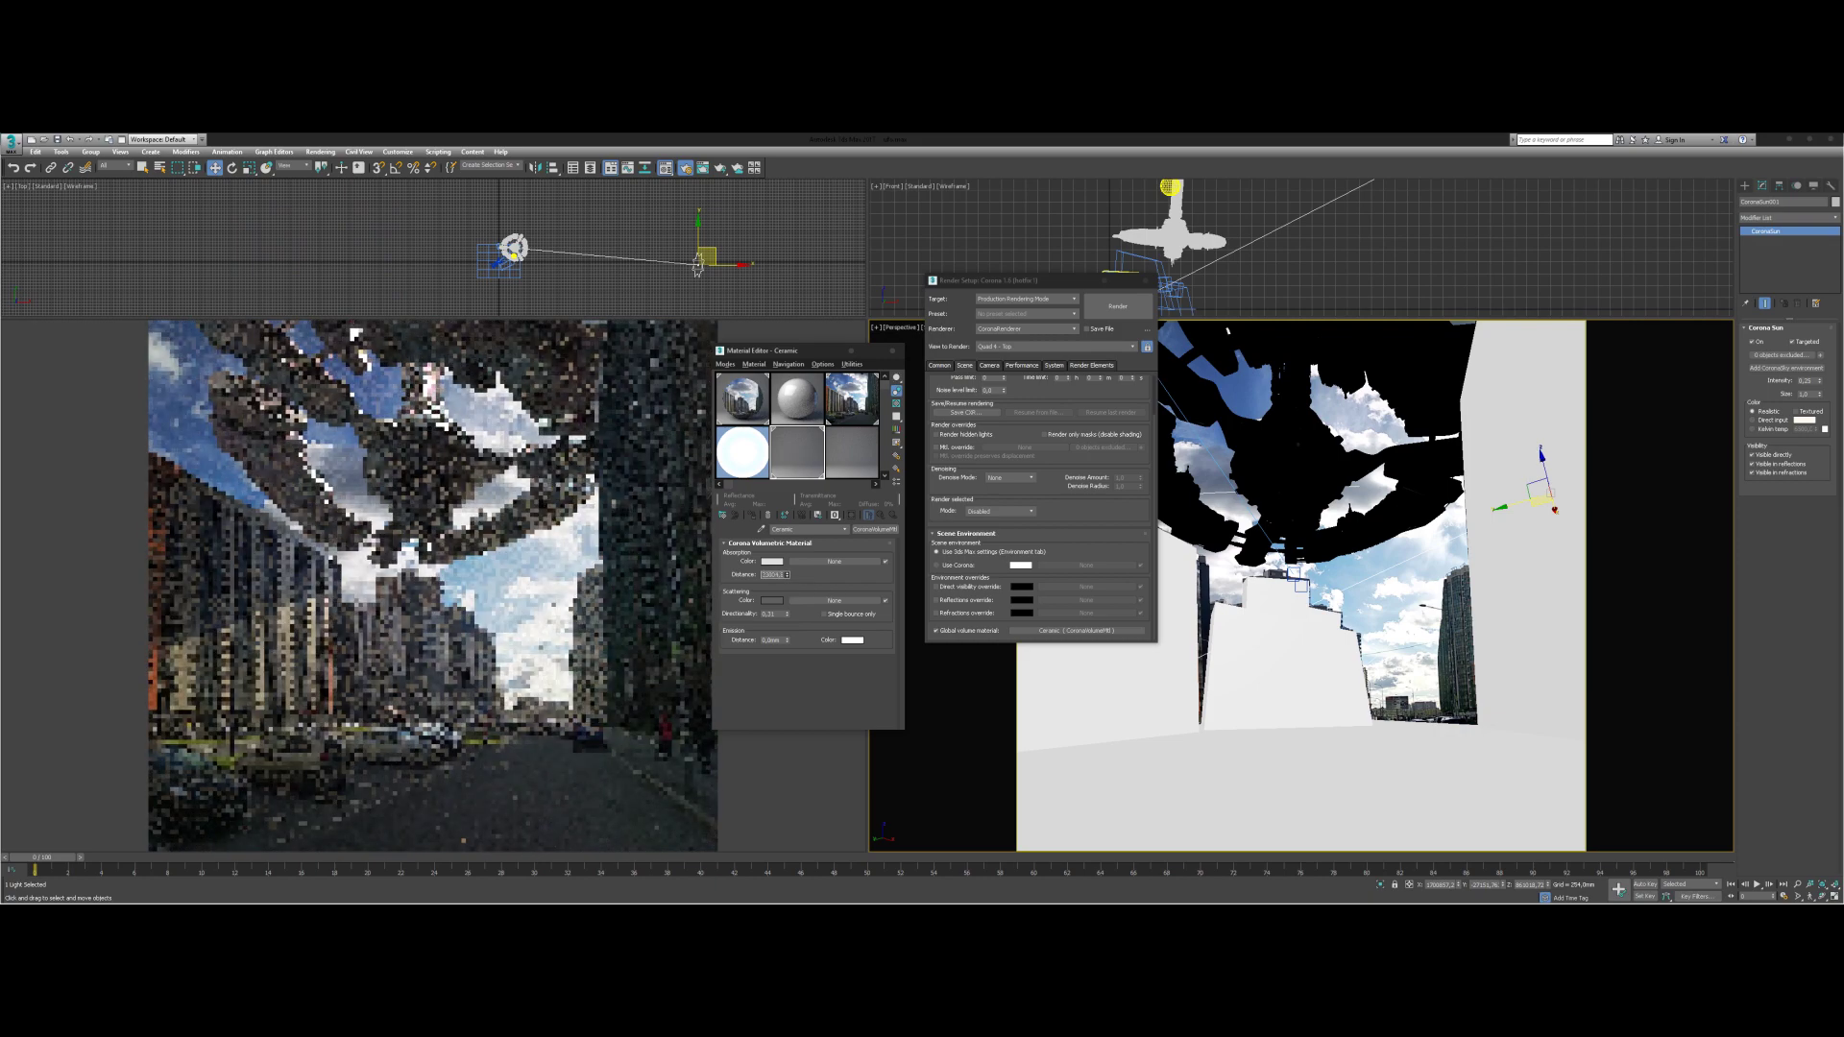
pyautogui.write('0,5')
pyautogui.press('Return')
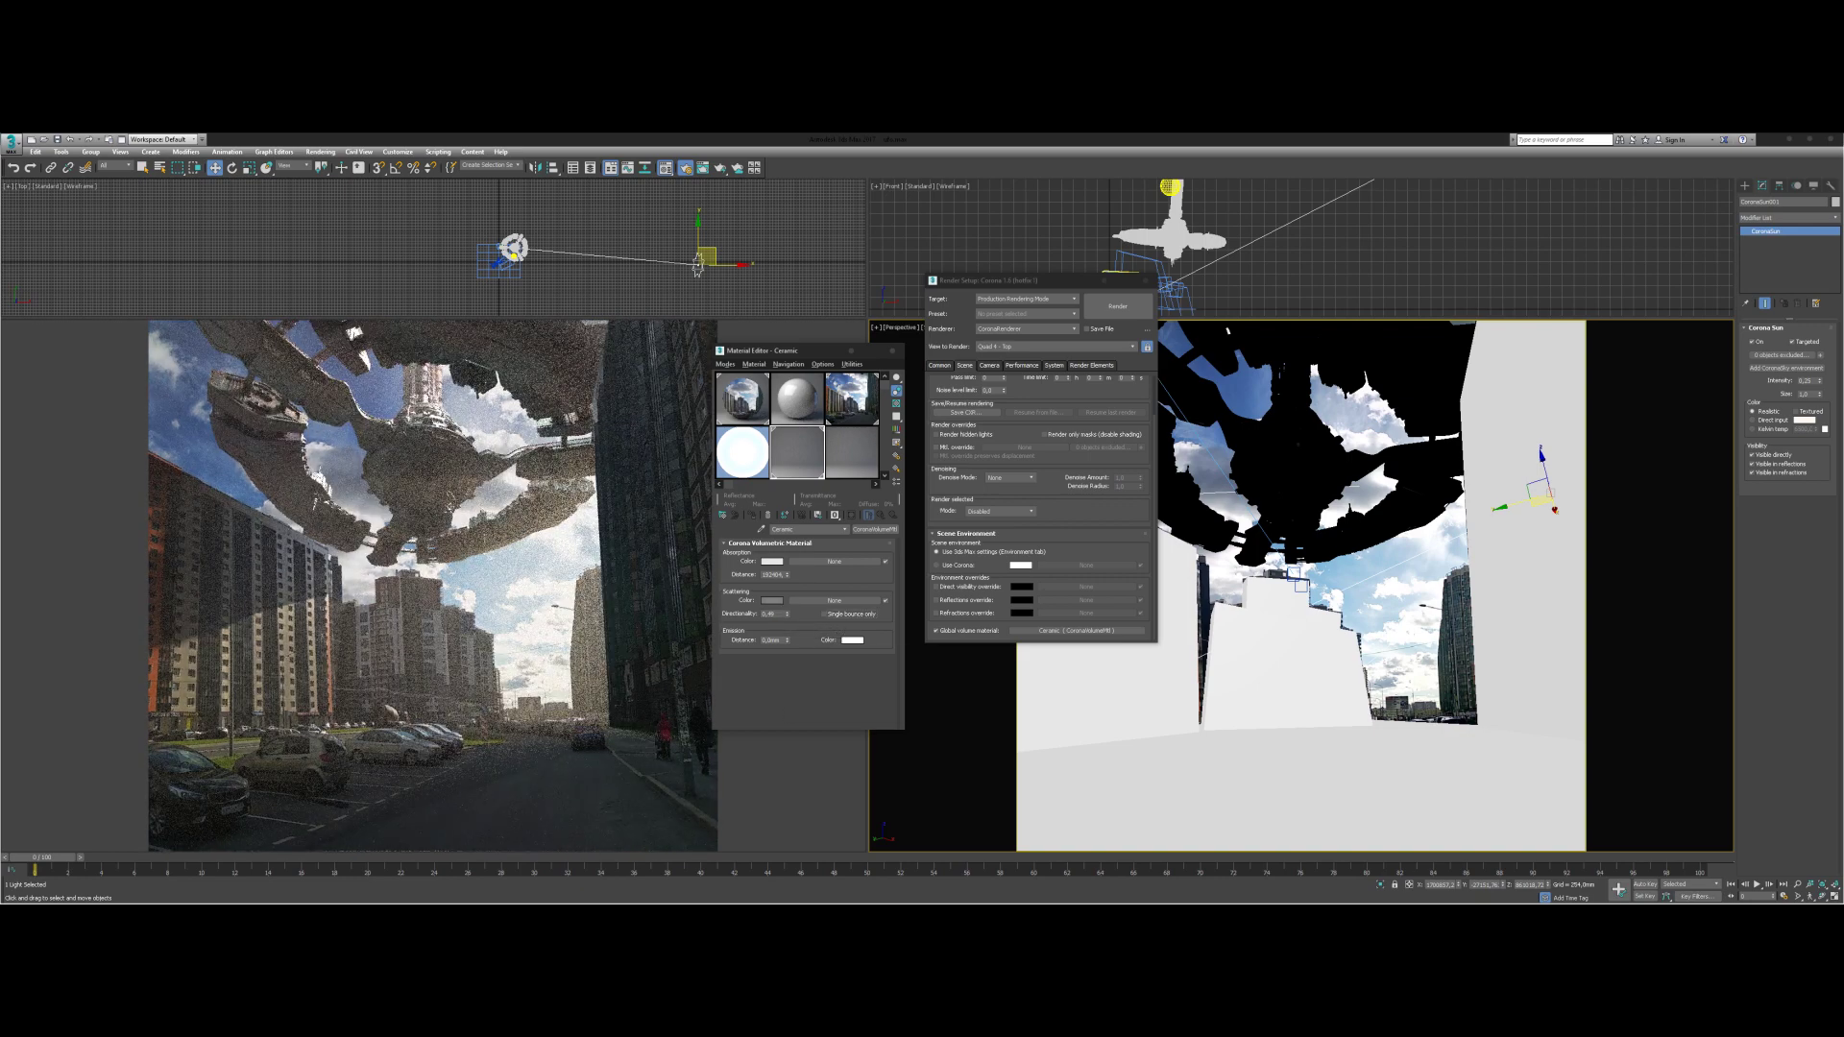
pyautogui.hotkey('shift', 'q')
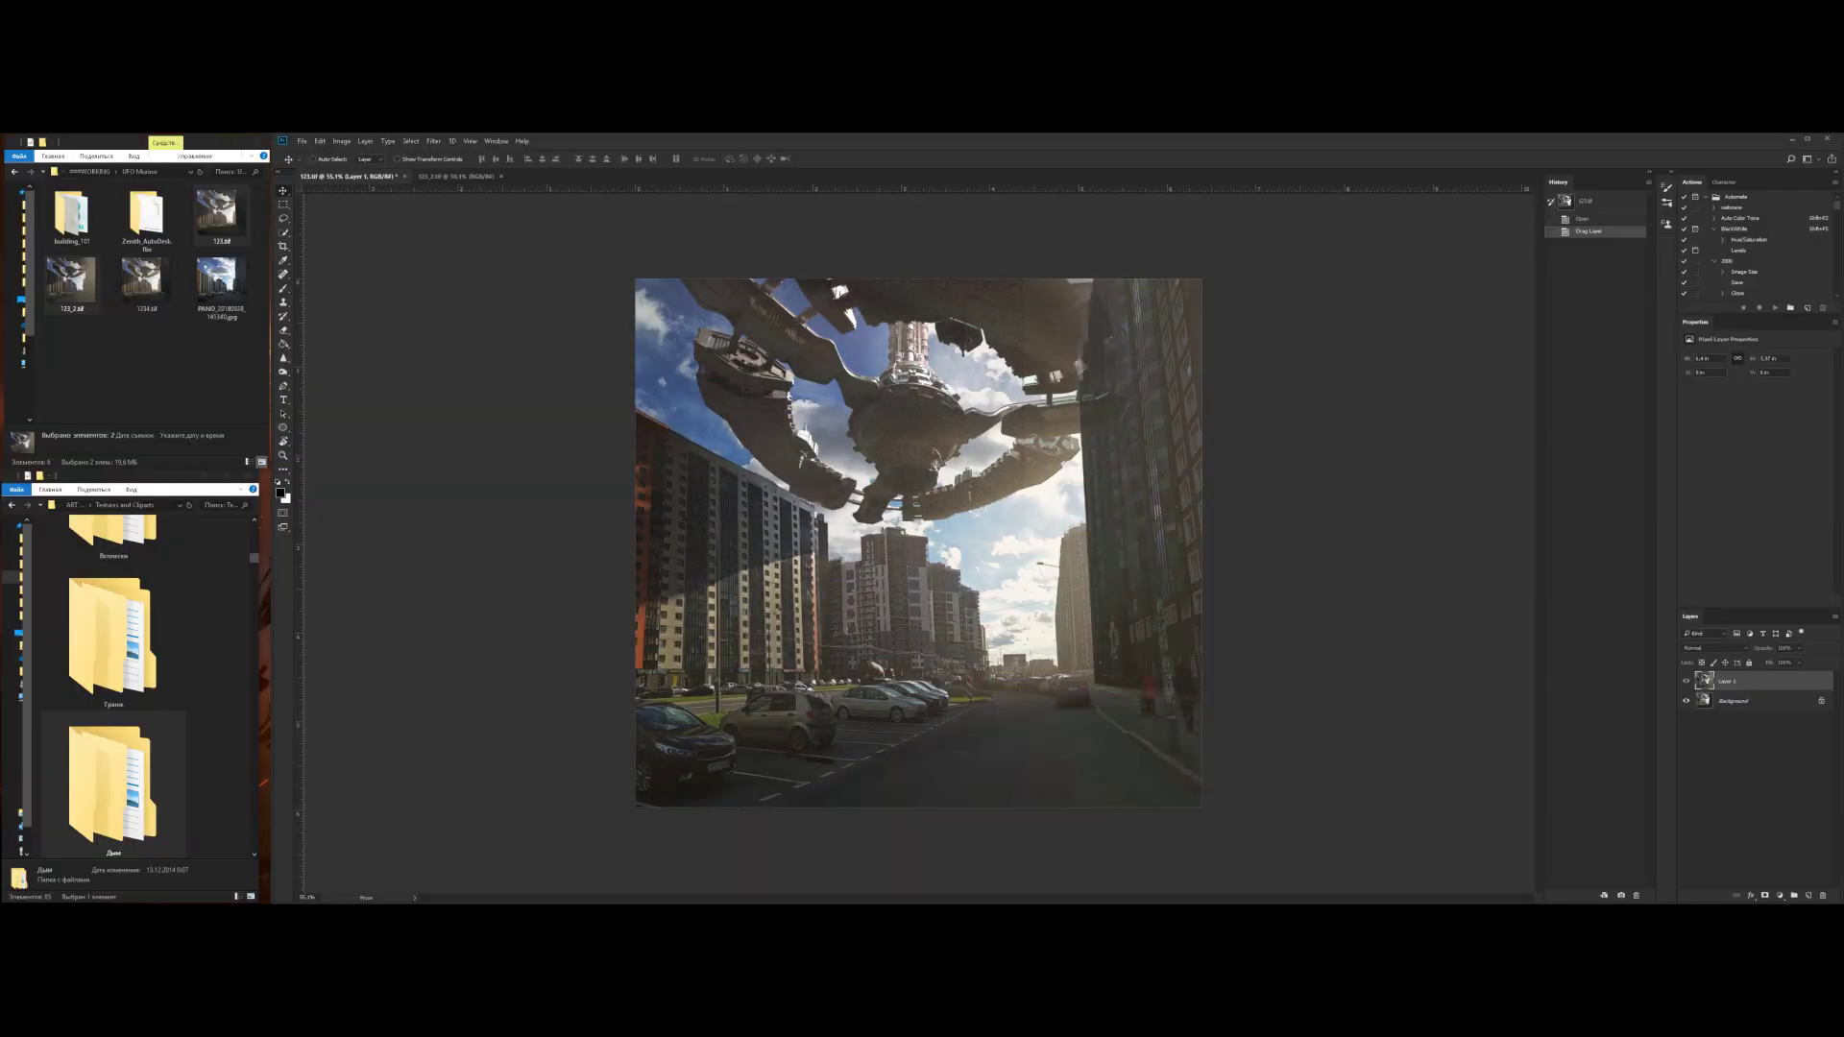
# - Redo and undo mask strokes so the street lamp shows cleanly in front of the spaceship
pyautogui.press('Escape')
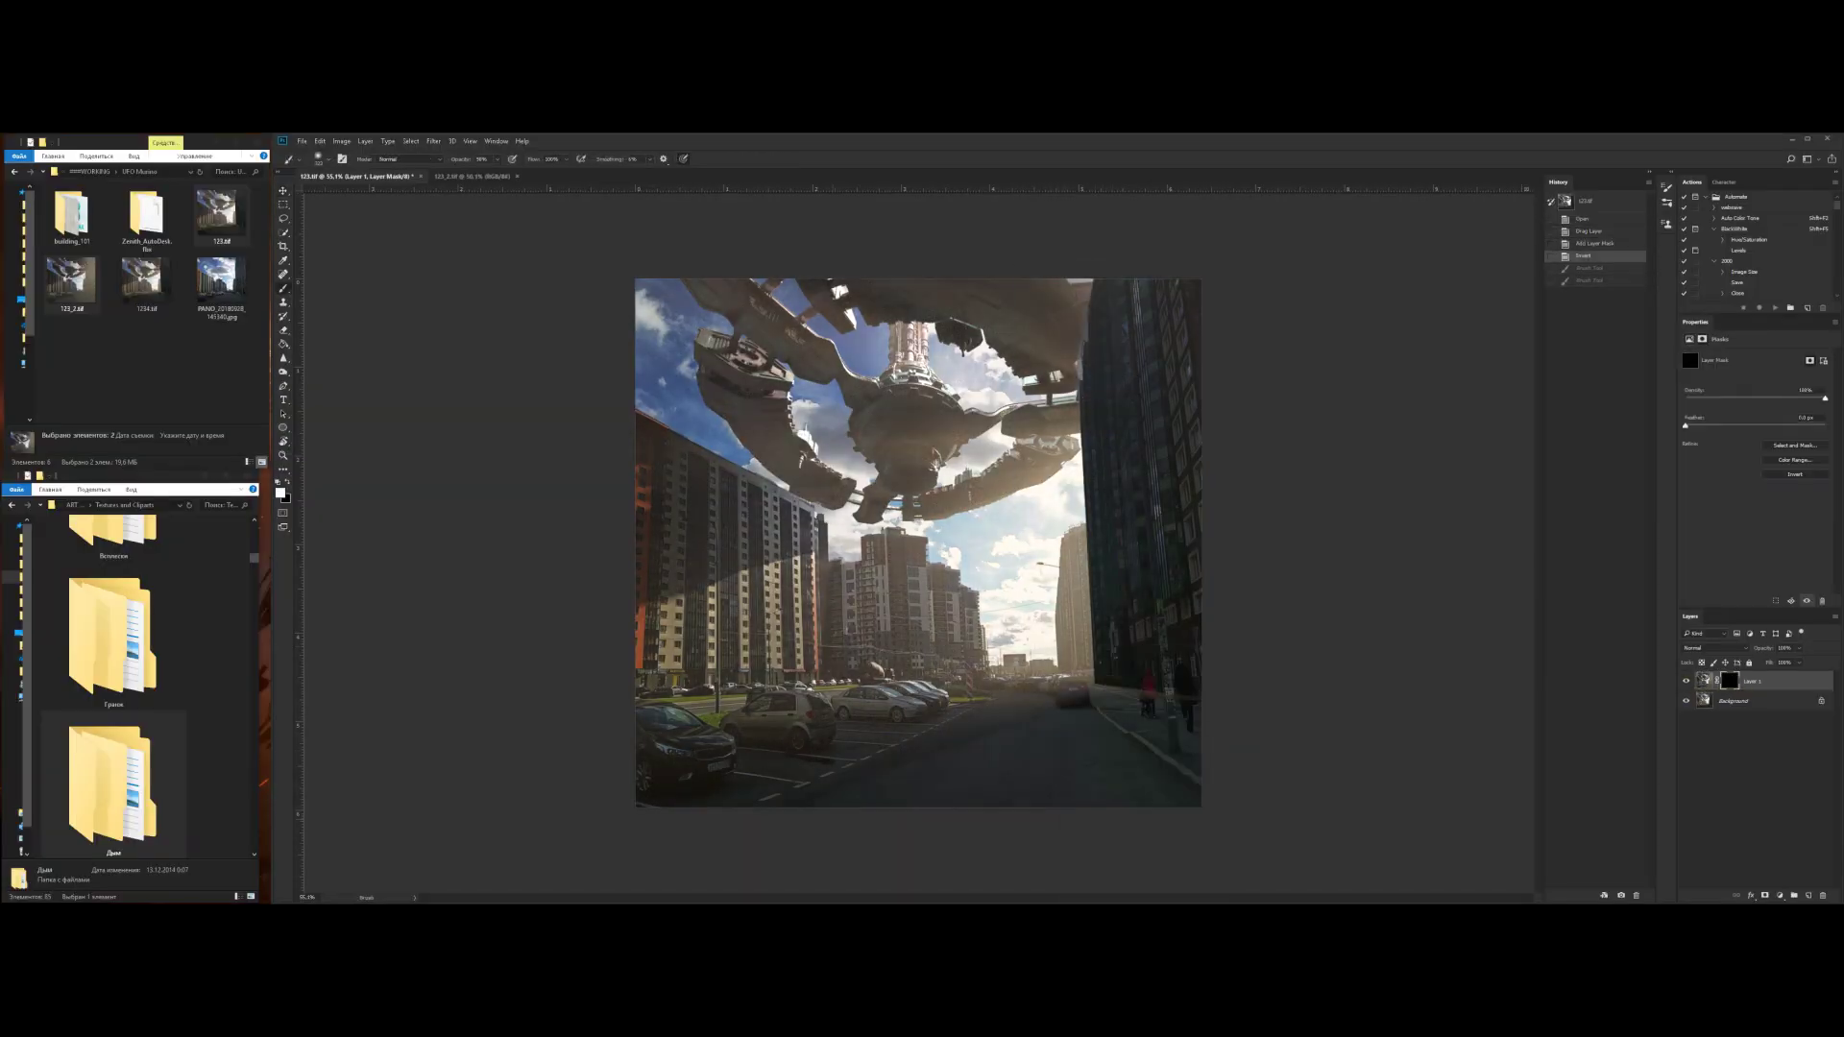
pyautogui.hotkey('ctrl', 'shift', 'z')
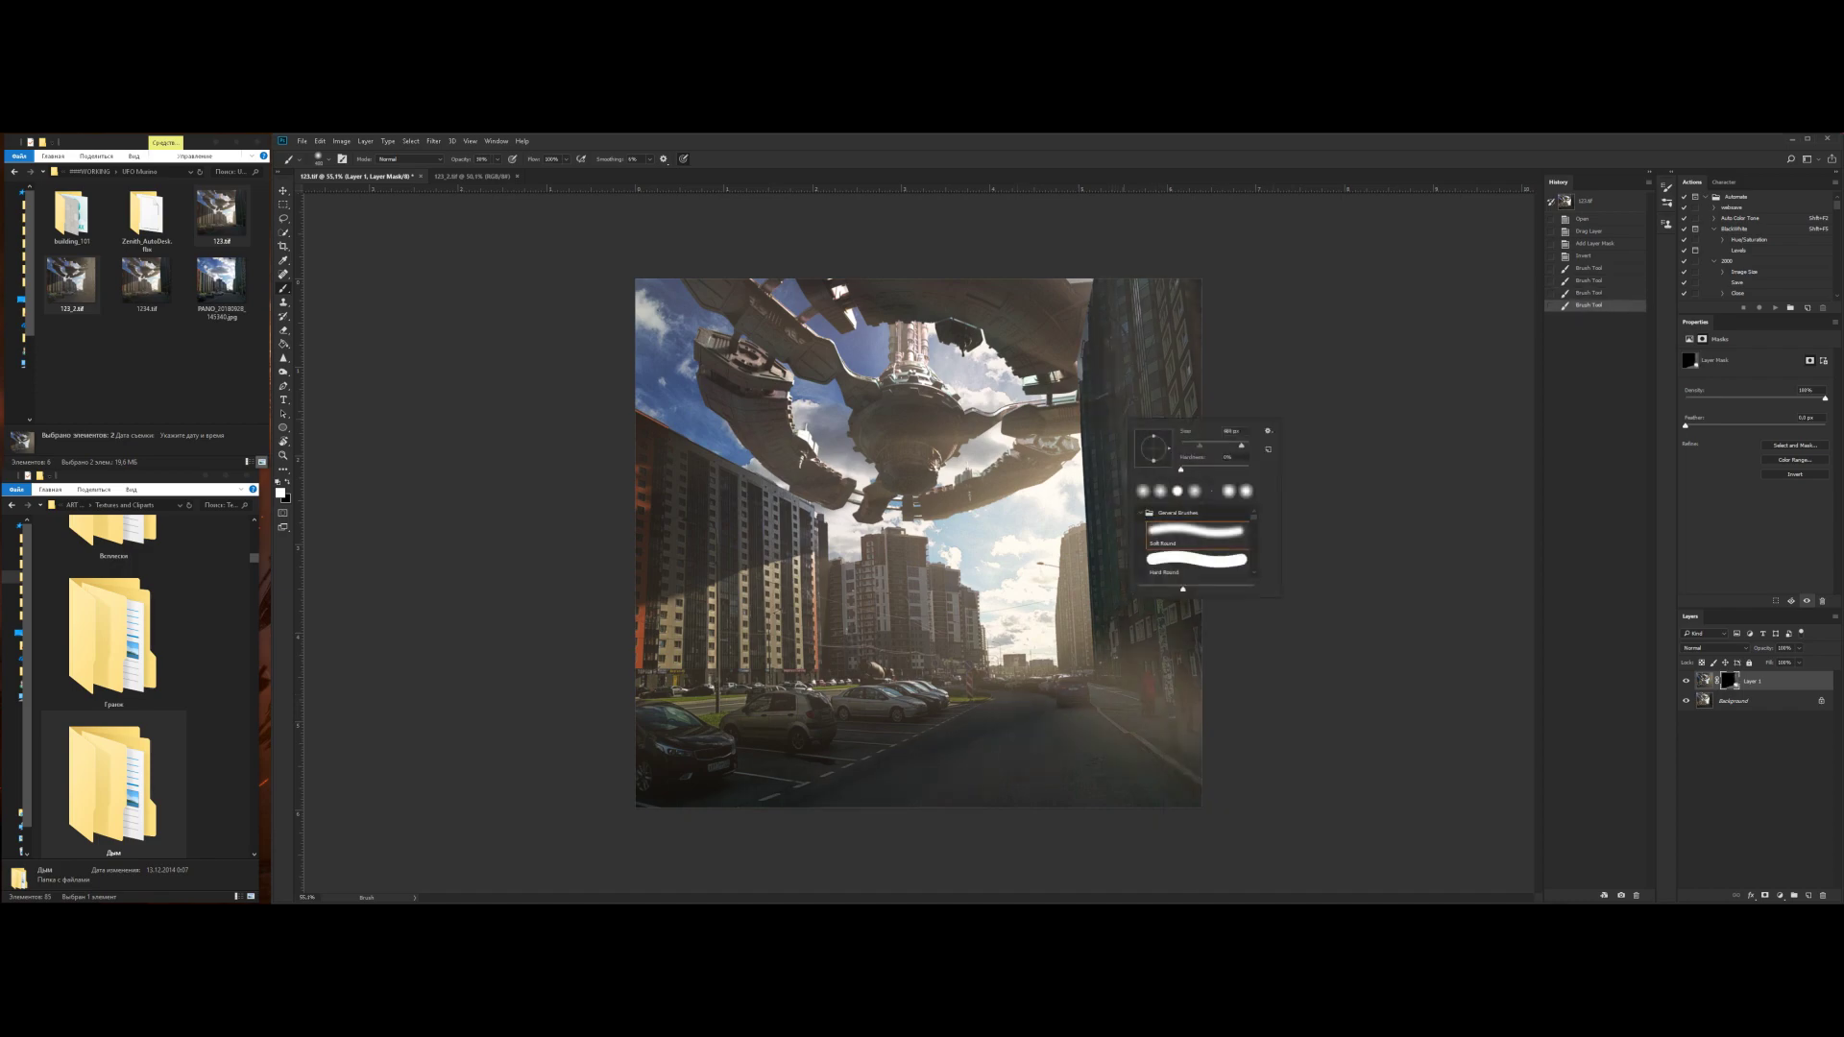
pyautogui.keyDown('alt'); pyautogui.scroll(5, 1085, 403); pyautogui.keyUp('alt')
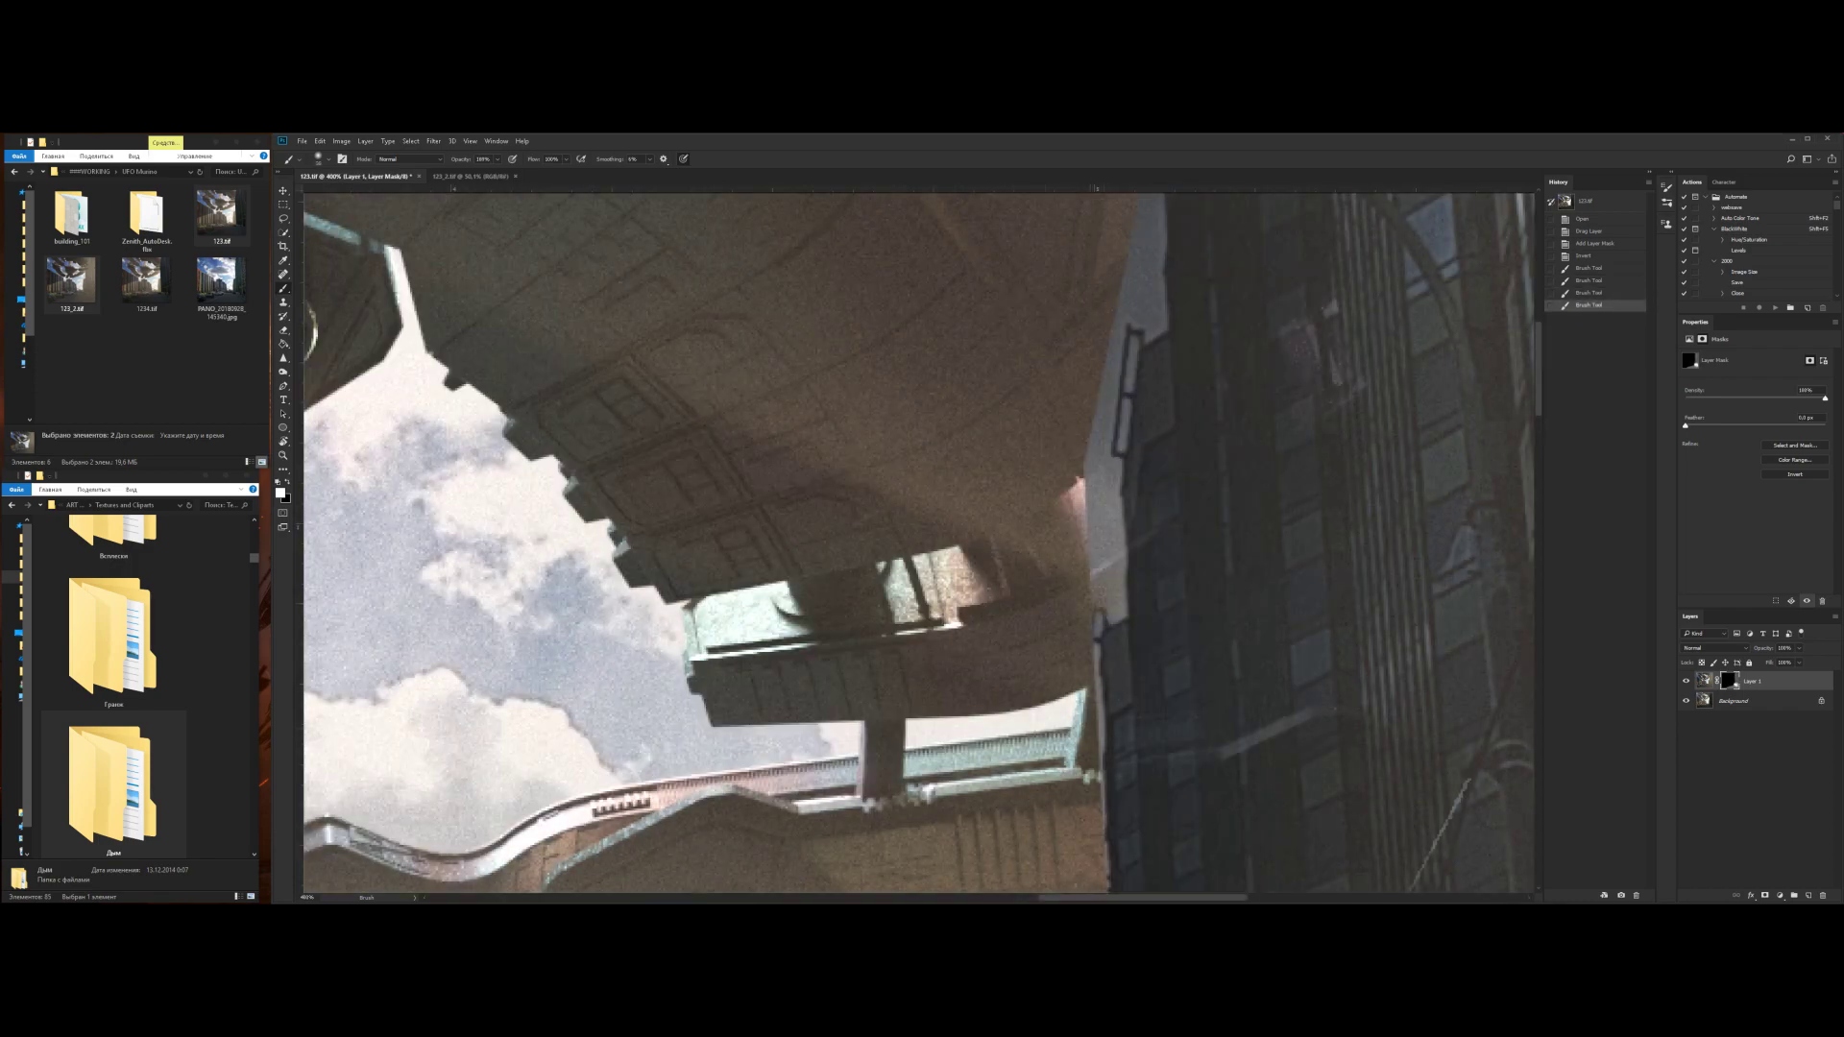
pyautogui.keyDown('alt'); pyautogui.scroll(-5, 918, 543); pyautogui.keyUp('alt')
pyautogui.hotkey('ctrl', 'z')
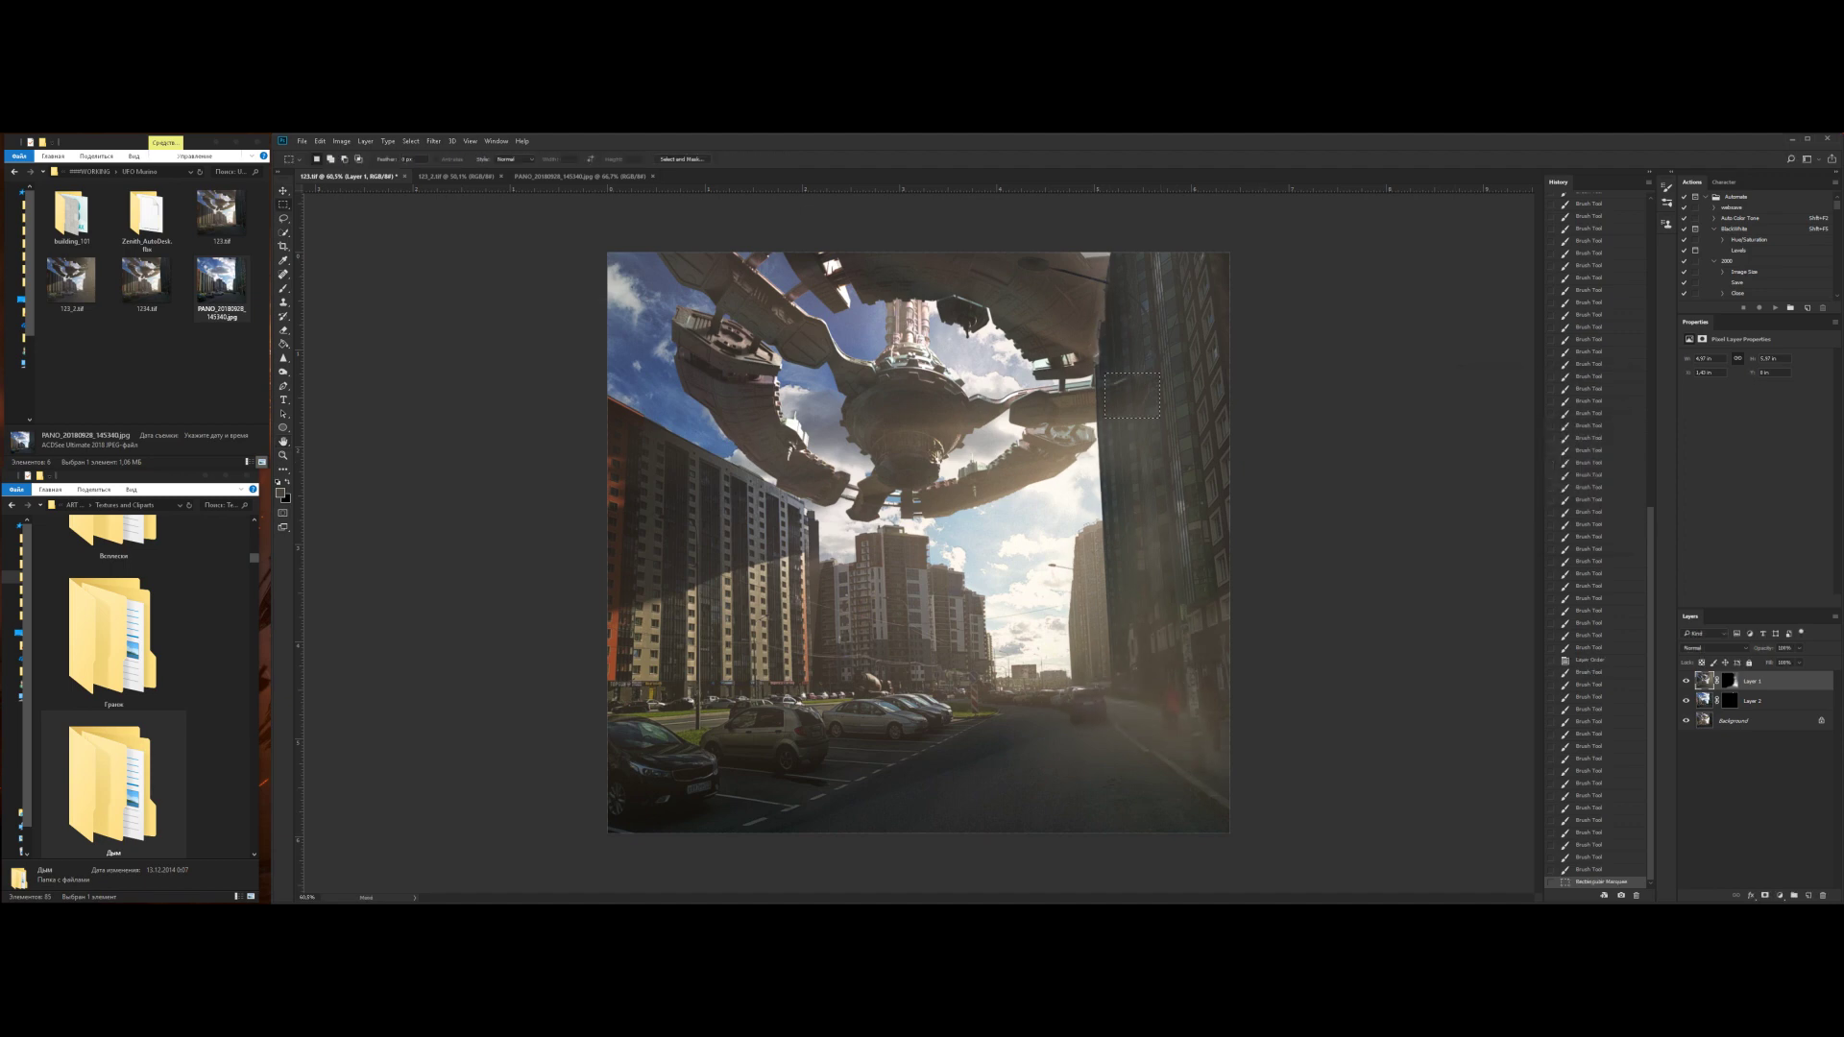
# - Make the Background layer active and merge all visible layers into it with Ctrl+Shift+E
pyautogui.hotkey('alt', ',')
pyautogui.press('b')
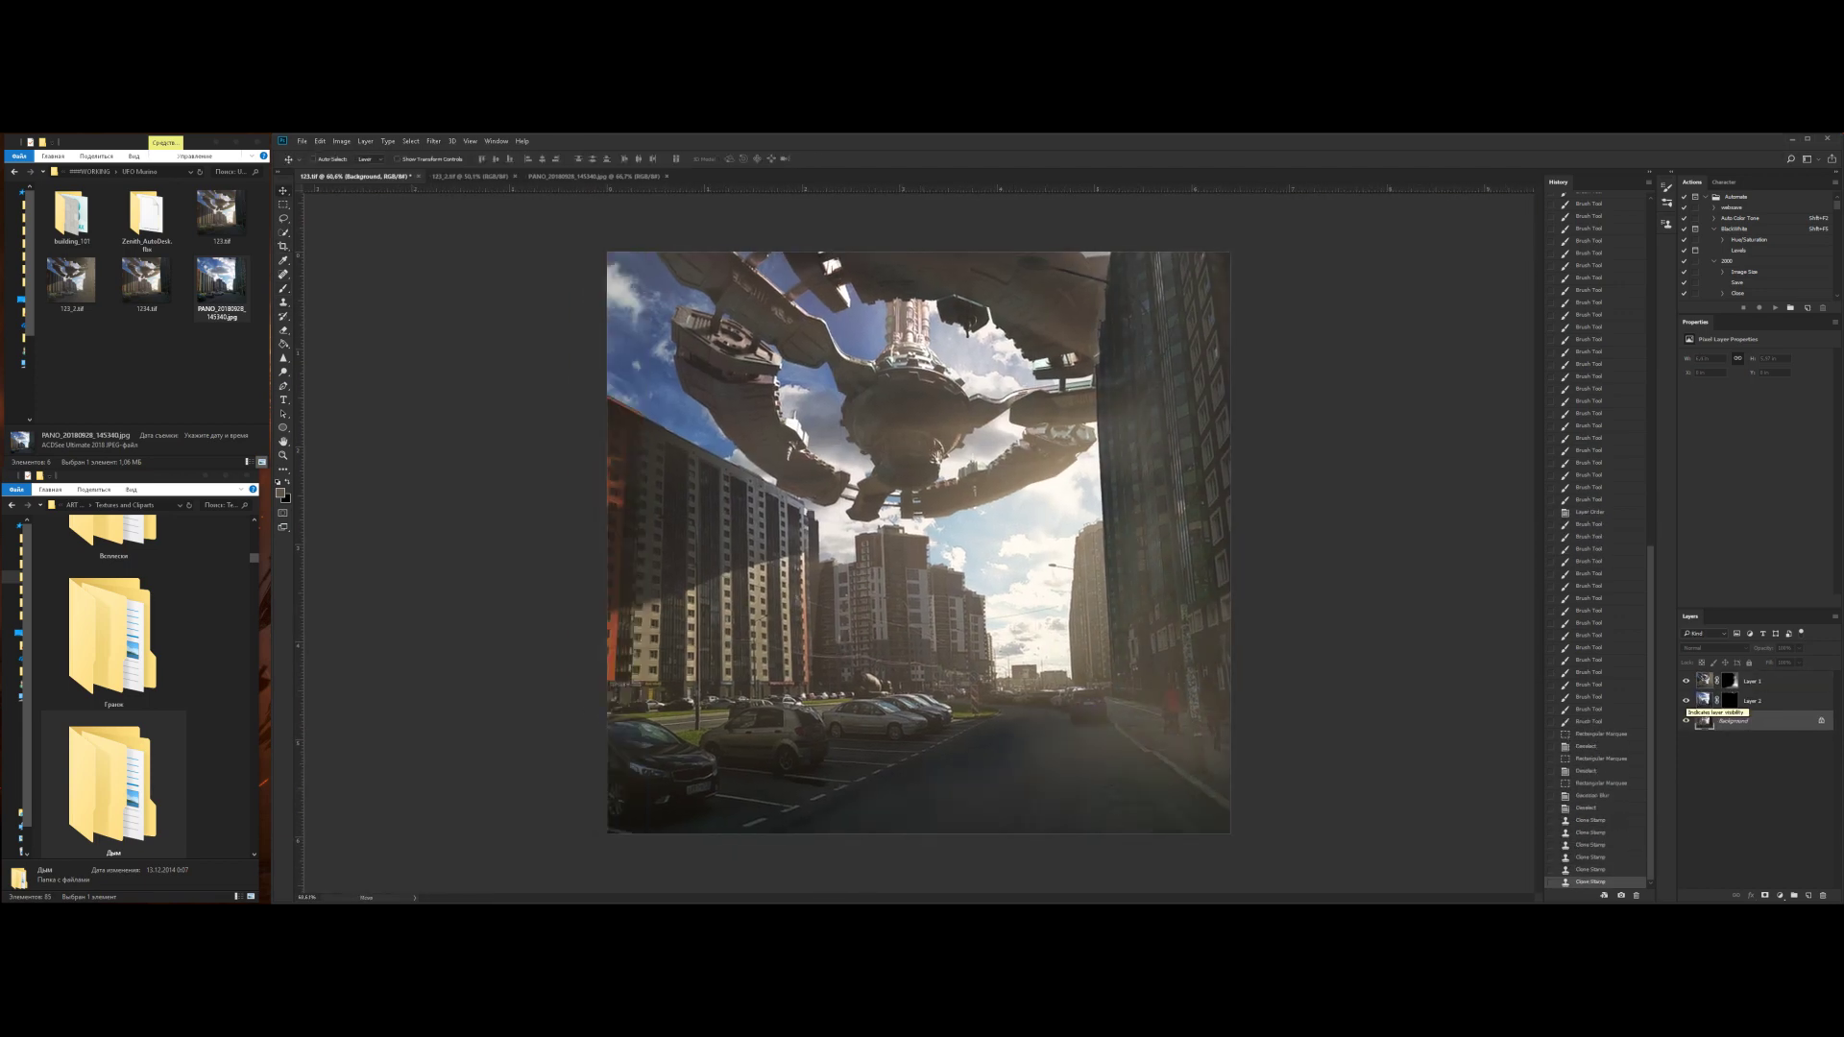
pyautogui.hotkey('ctrl', 'shift', 'e')
pyautogui.press('s')
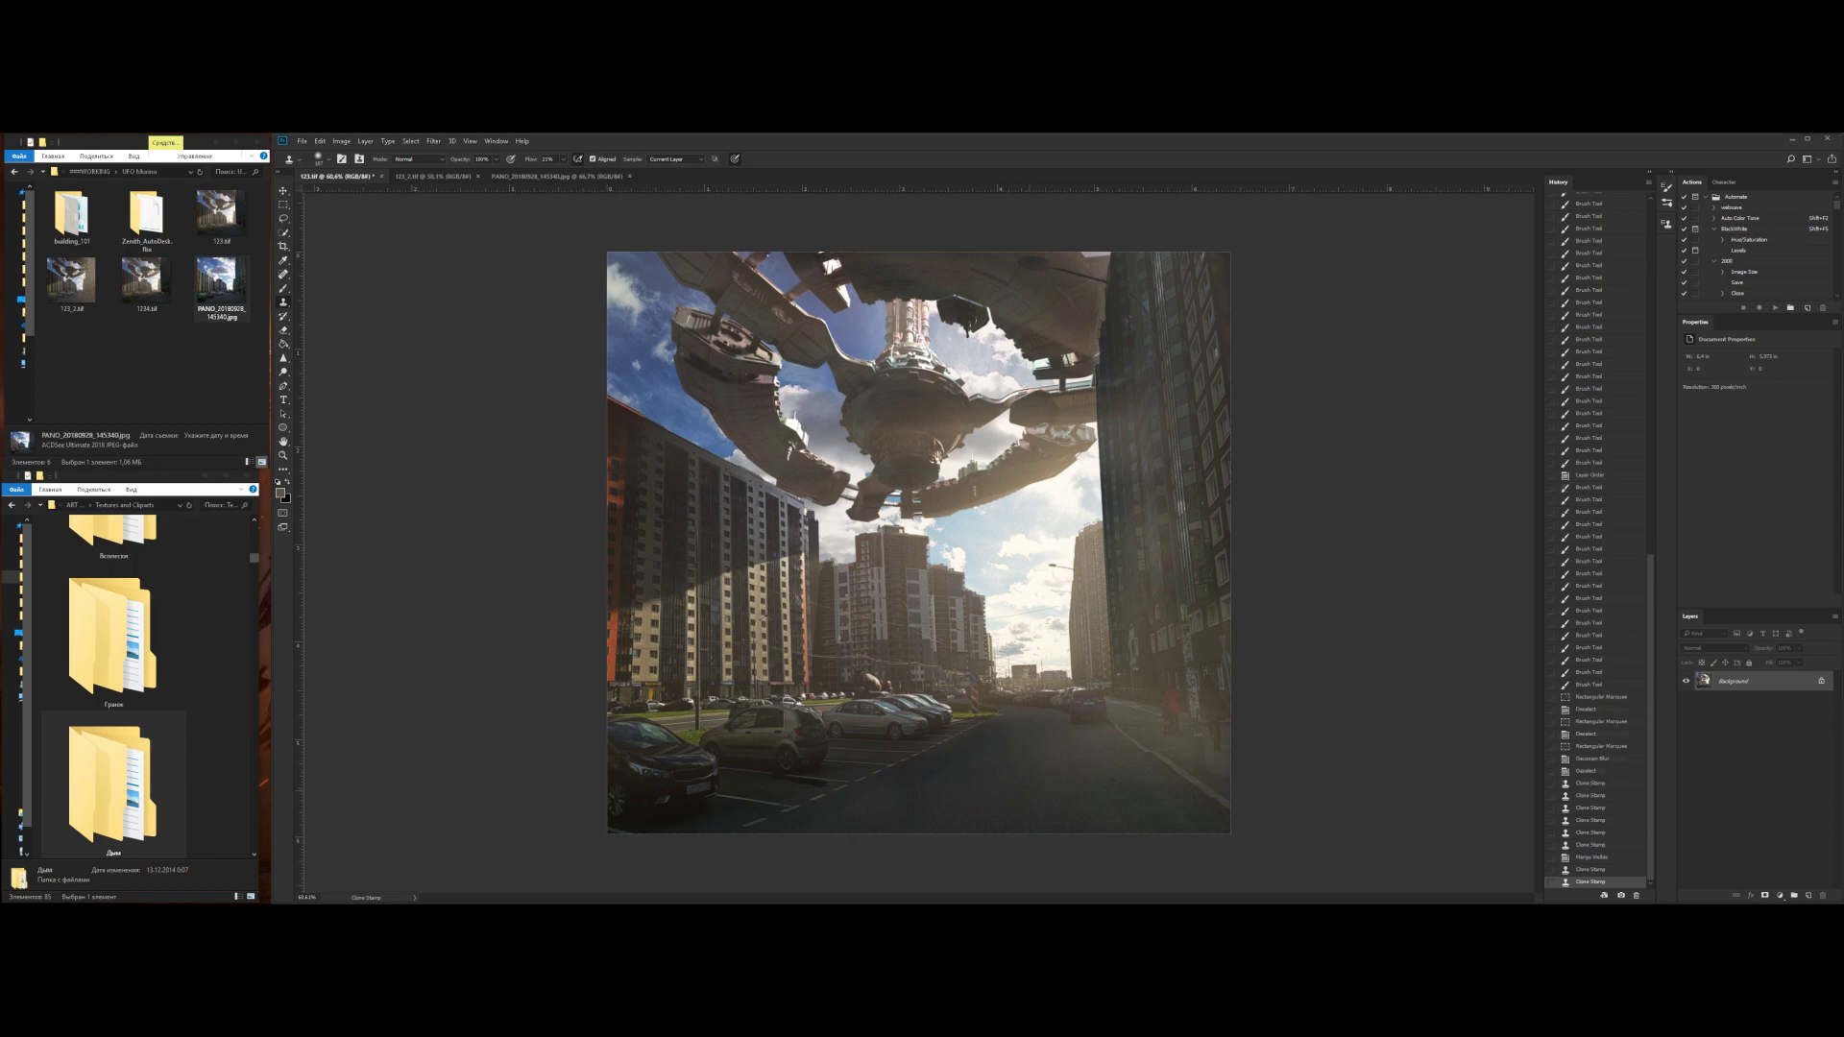